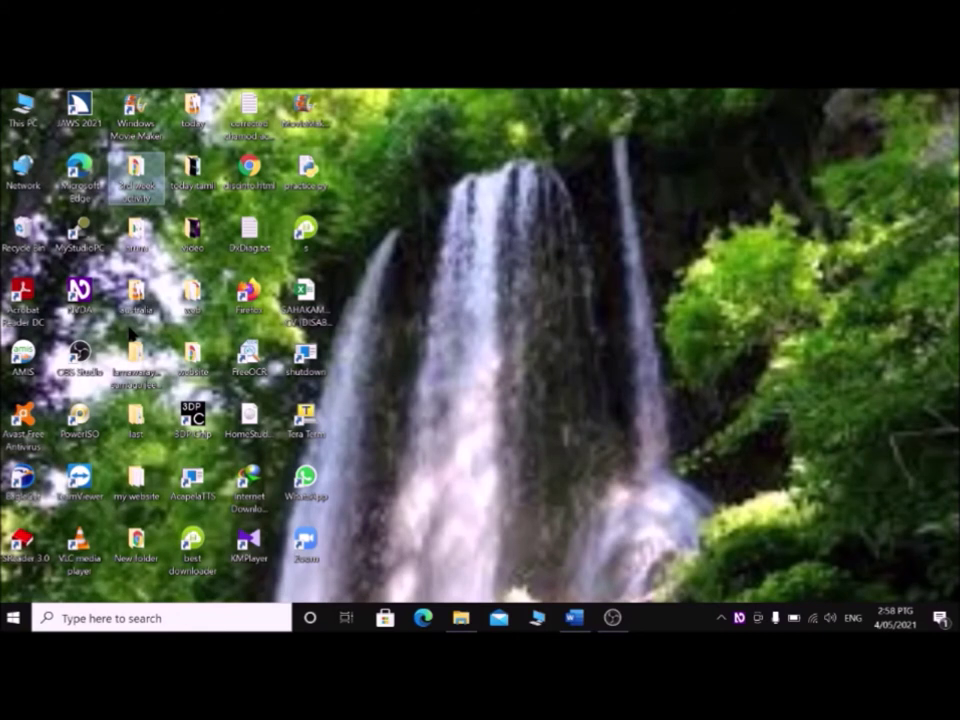
# Move the selection between neighbouring desktop icons, from Windows Movie Maker across to Network and over to MyStudioPC
pyautogui.press('Up')
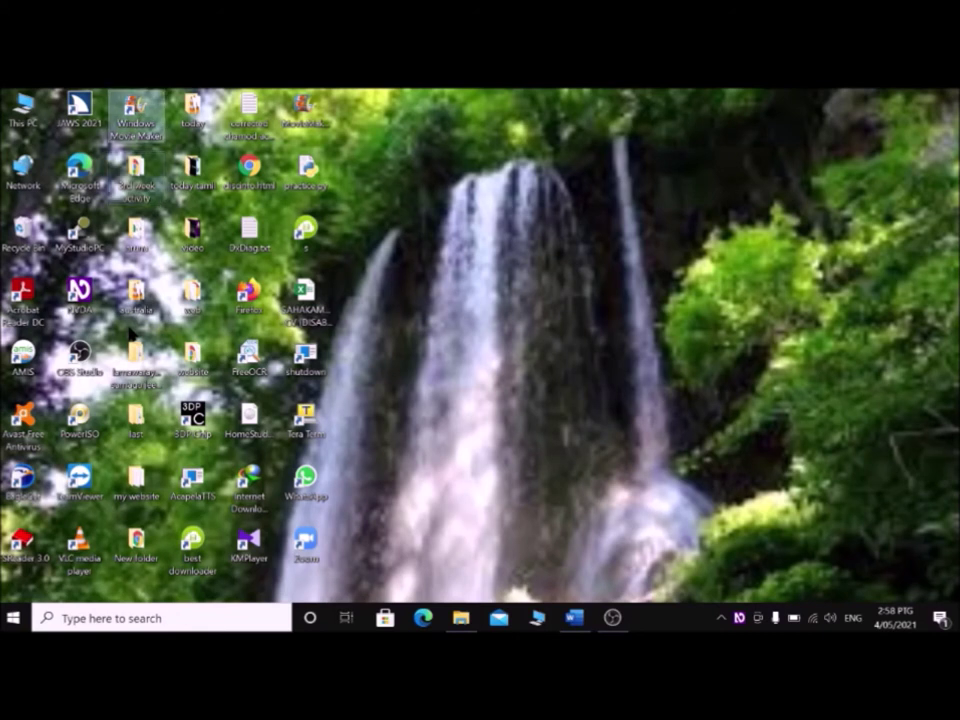
pyautogui.press('Down')
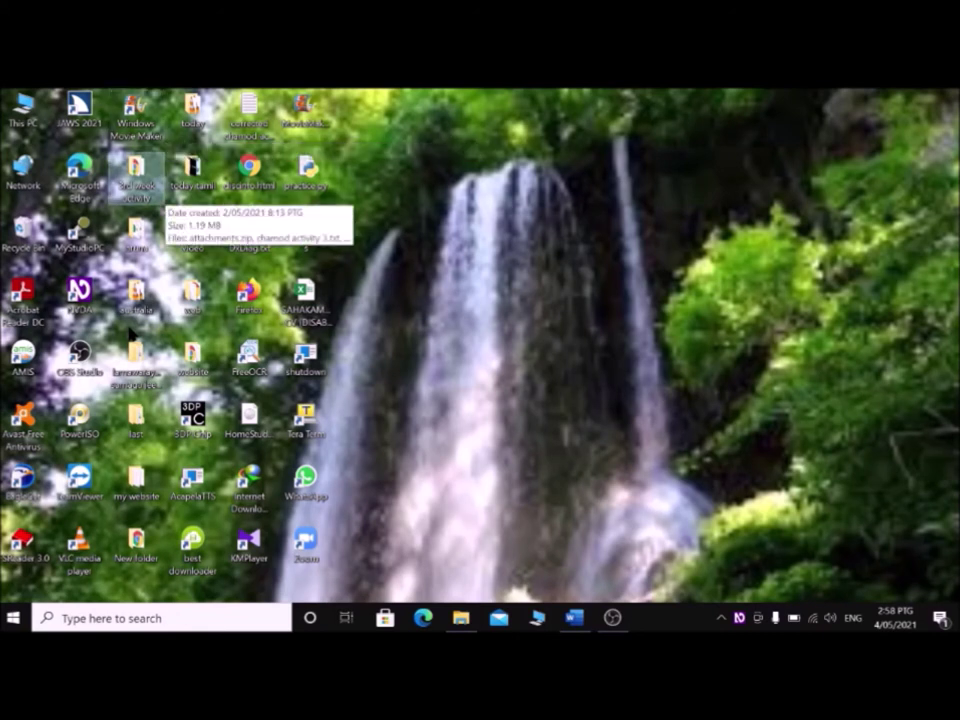
pyautogui.press('Left')
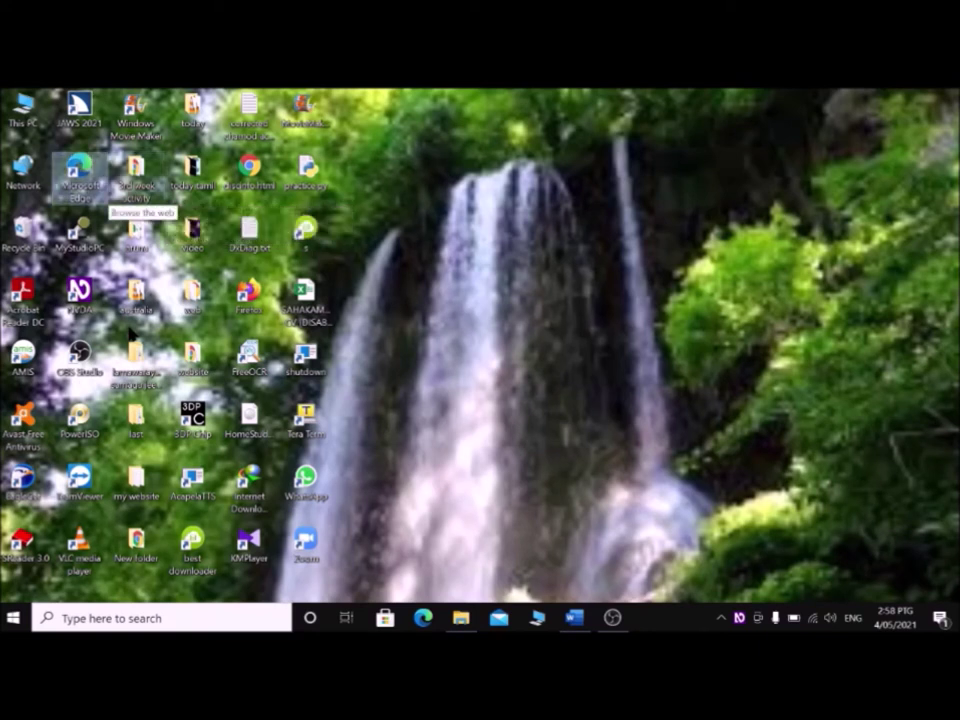
pyautogui.press('Left')
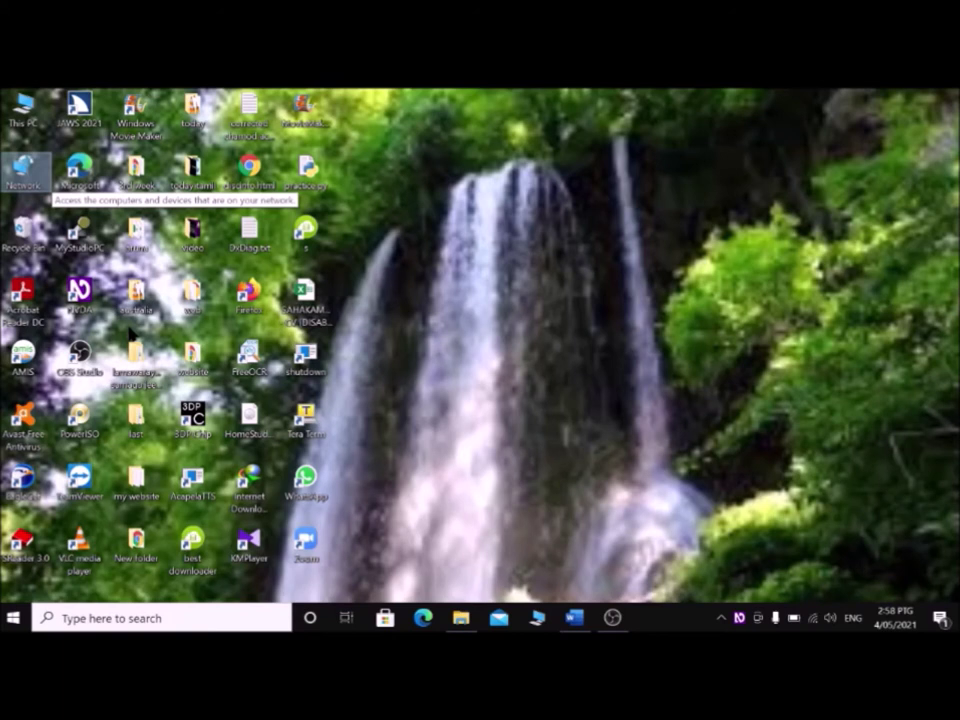
pyautogui.press('Right')
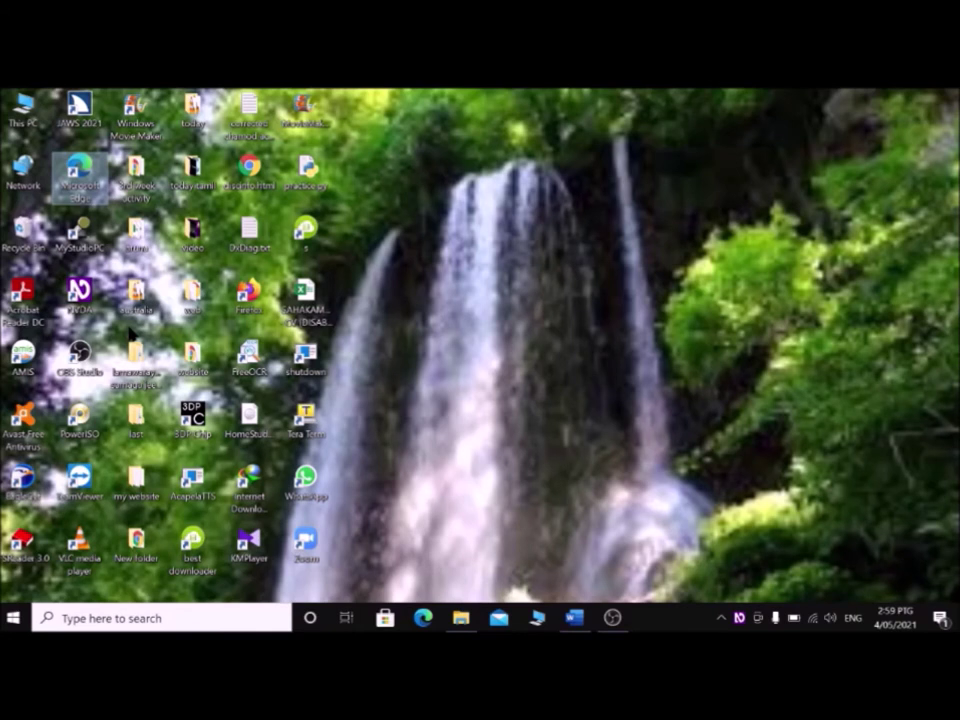
pyautogui.press('Down')
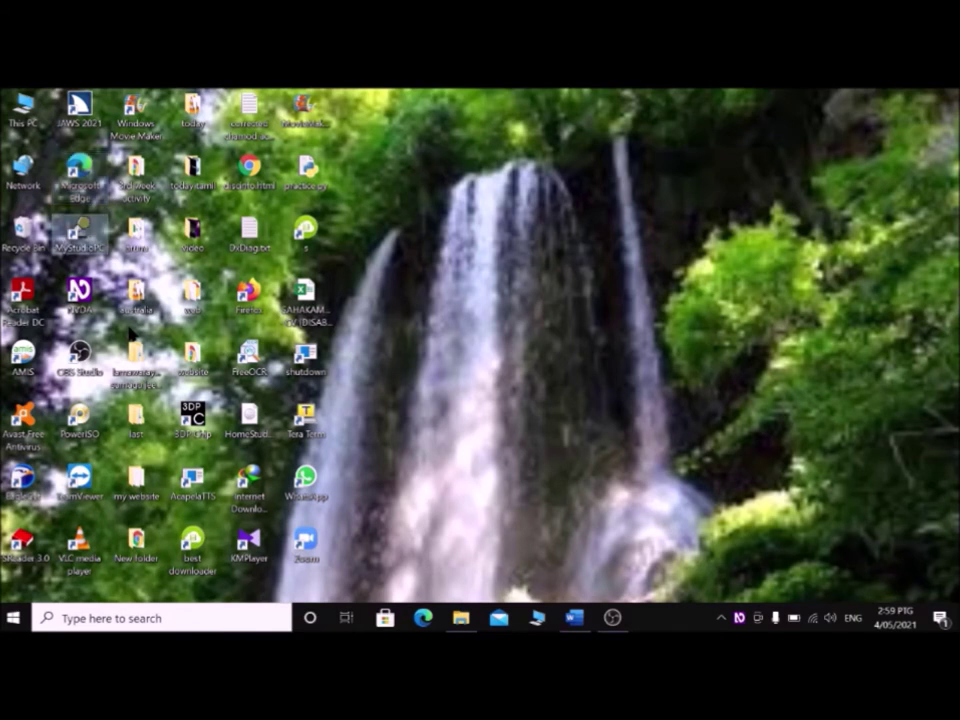
# Jump between desktop icons by their initial letters, starting with the my website folder
pyautogui.press('m')
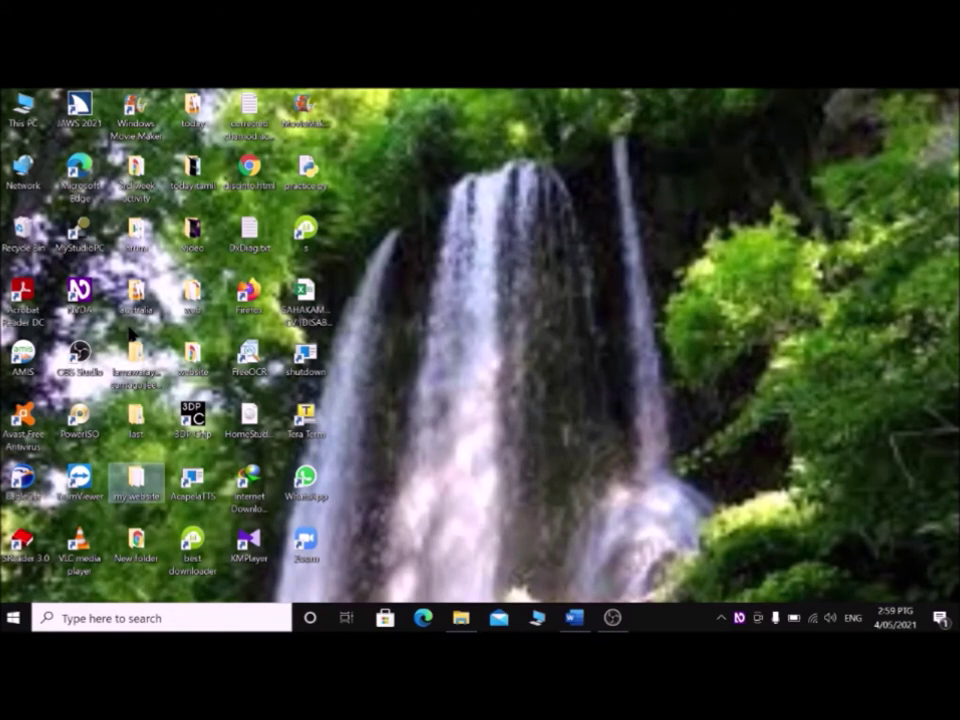
pyautogui.press('n')
pyautogui.press('e')
pyautogui.press('w')
pyautogui.press('s')
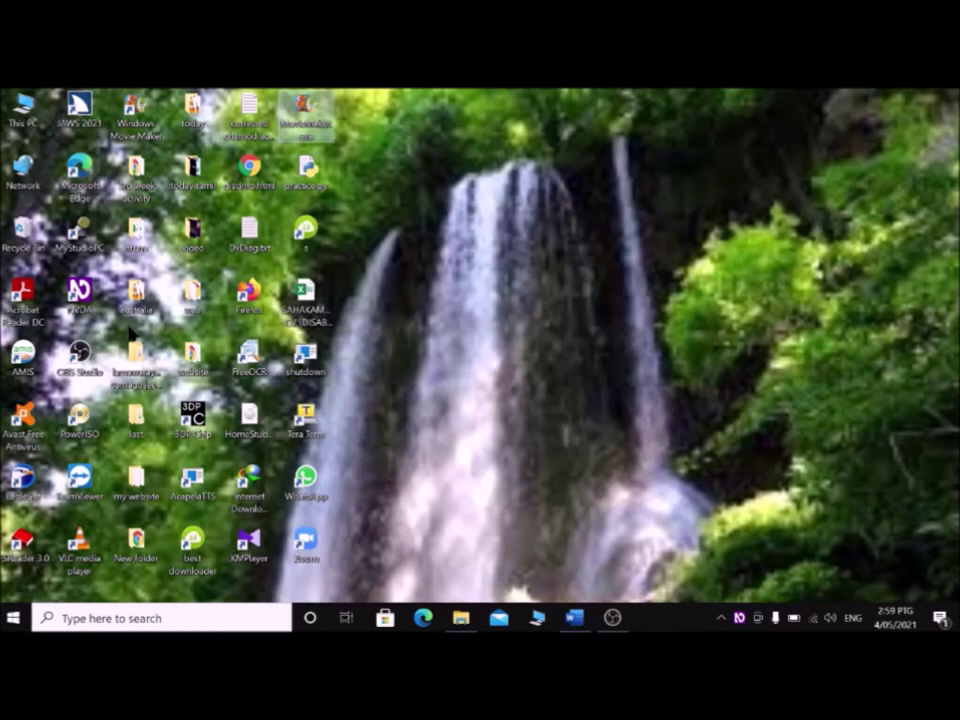
# Find Word through the Windows search, open it with a blank document and maximize its window
pyautogui.press('super')
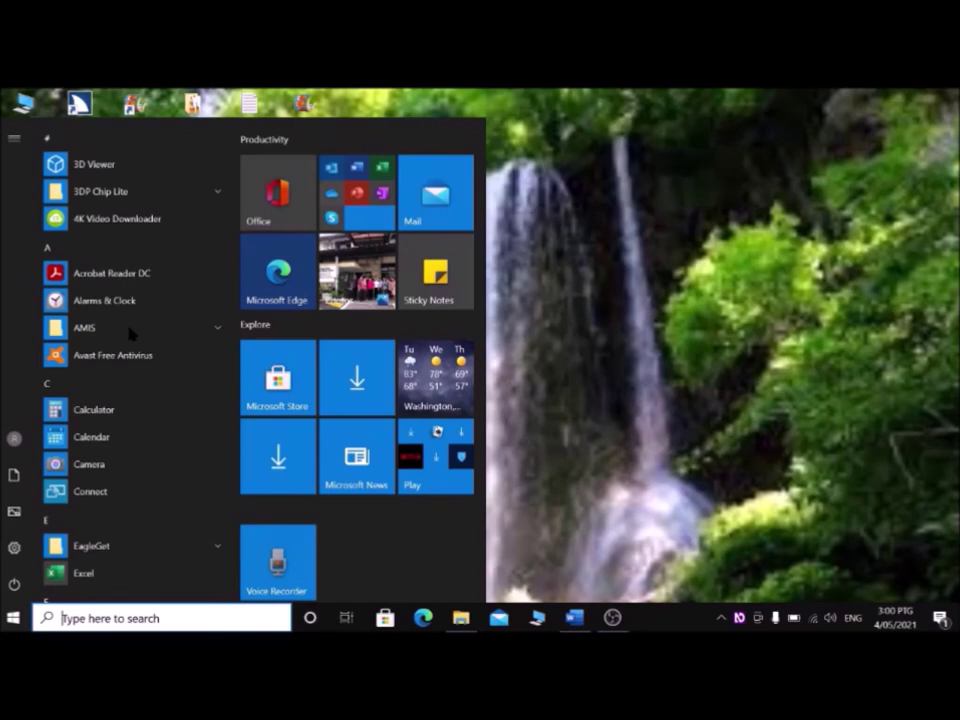
pyautogui.write('w')
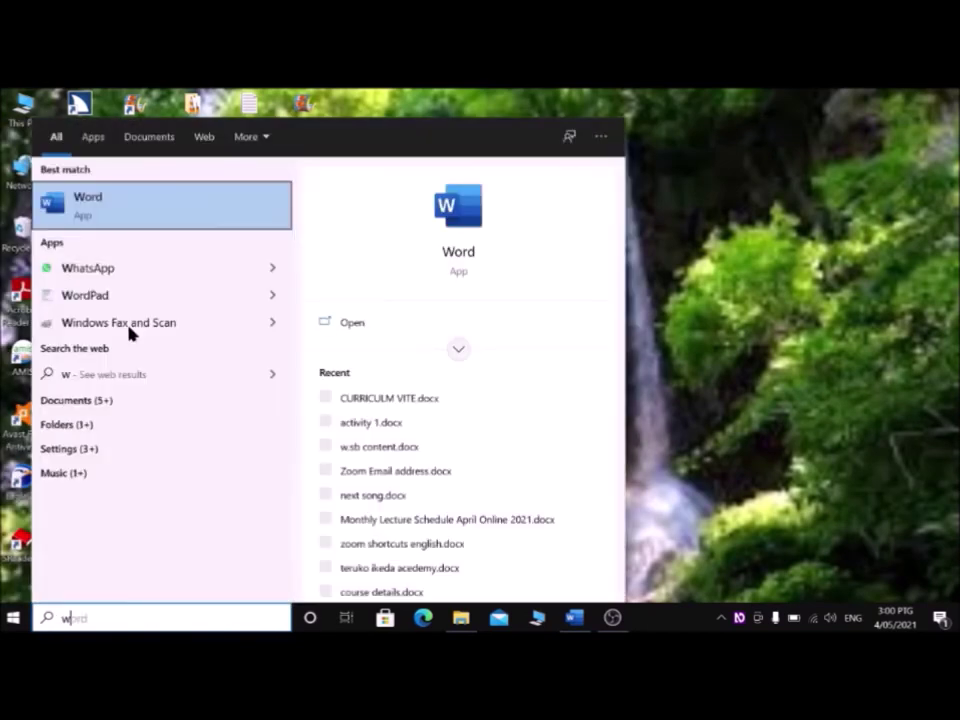
pyautogui.write('o')
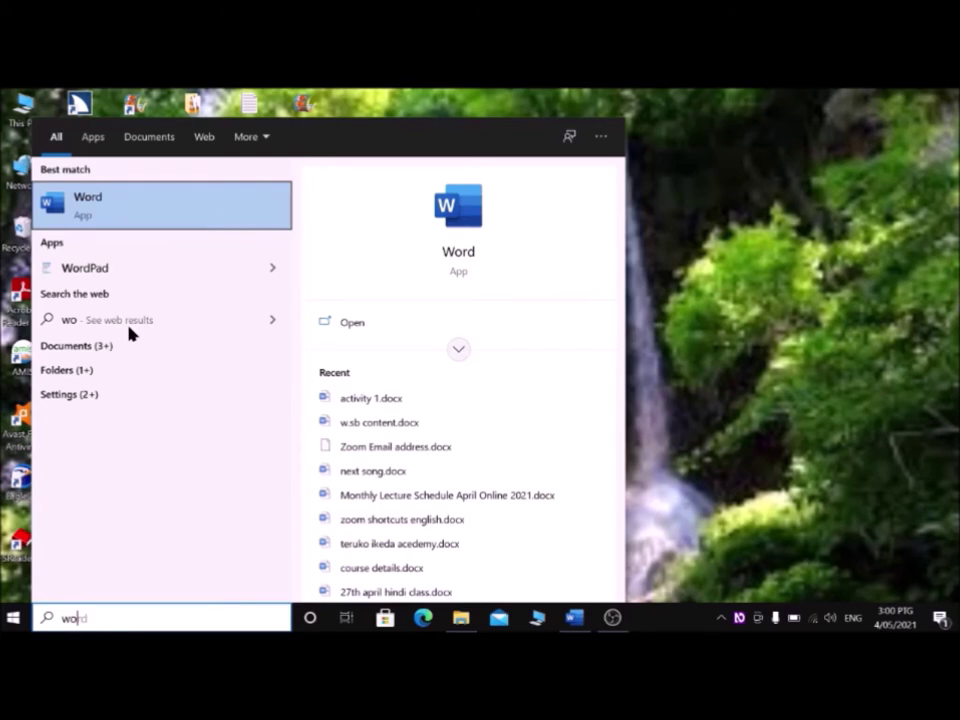
pyautogui.press('Escape')
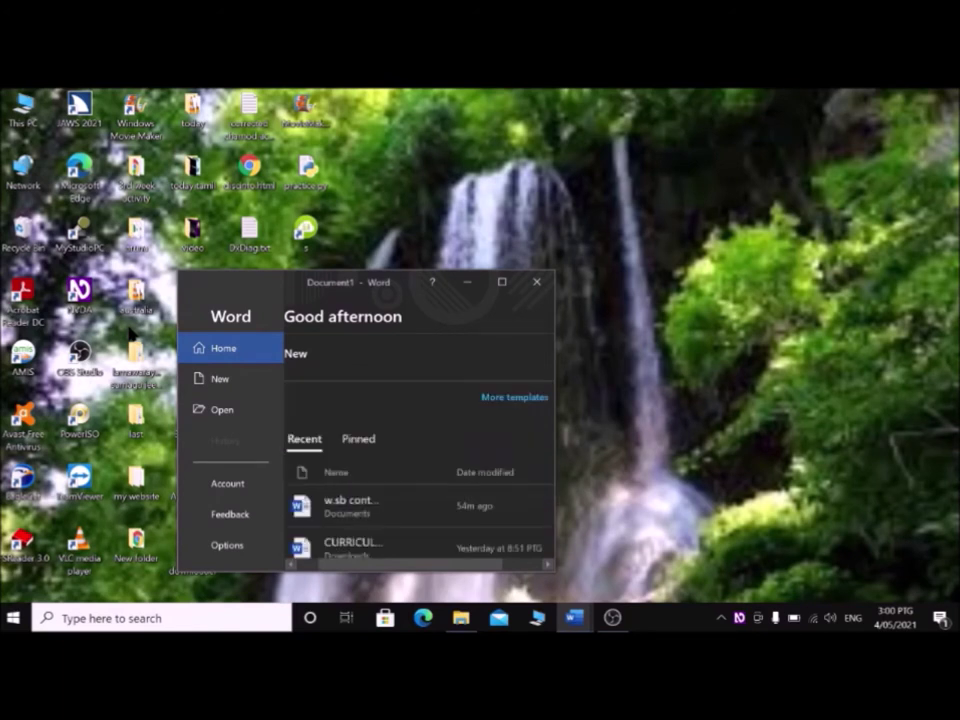
pyautogui.hotkey('alt', 'F4')
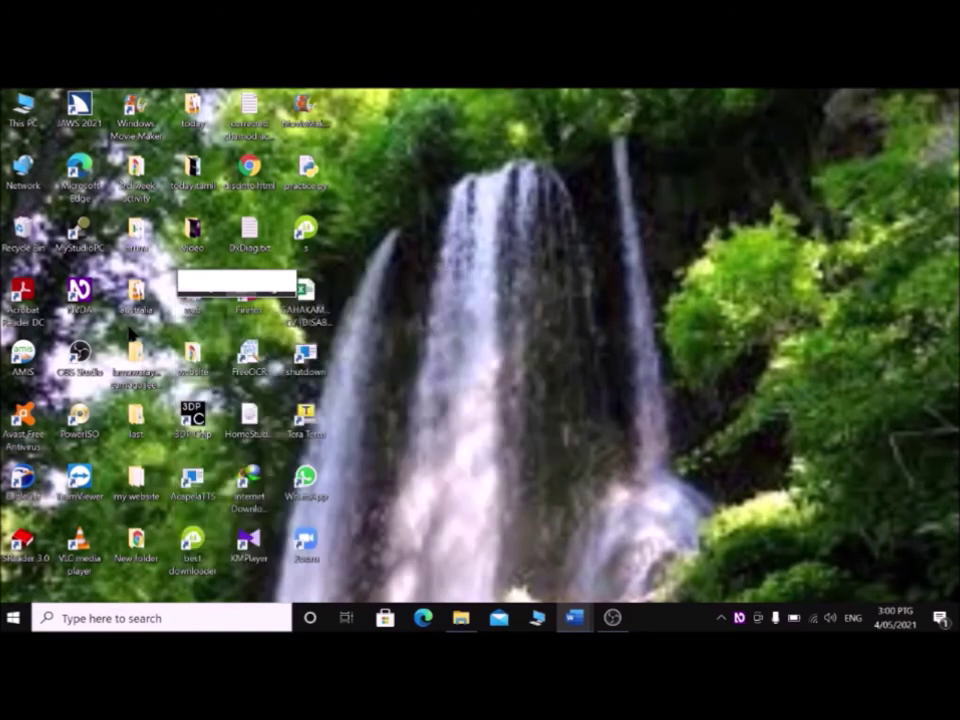
pyautogui.hotkey('alt', 'space')
pyautogui.press('x')
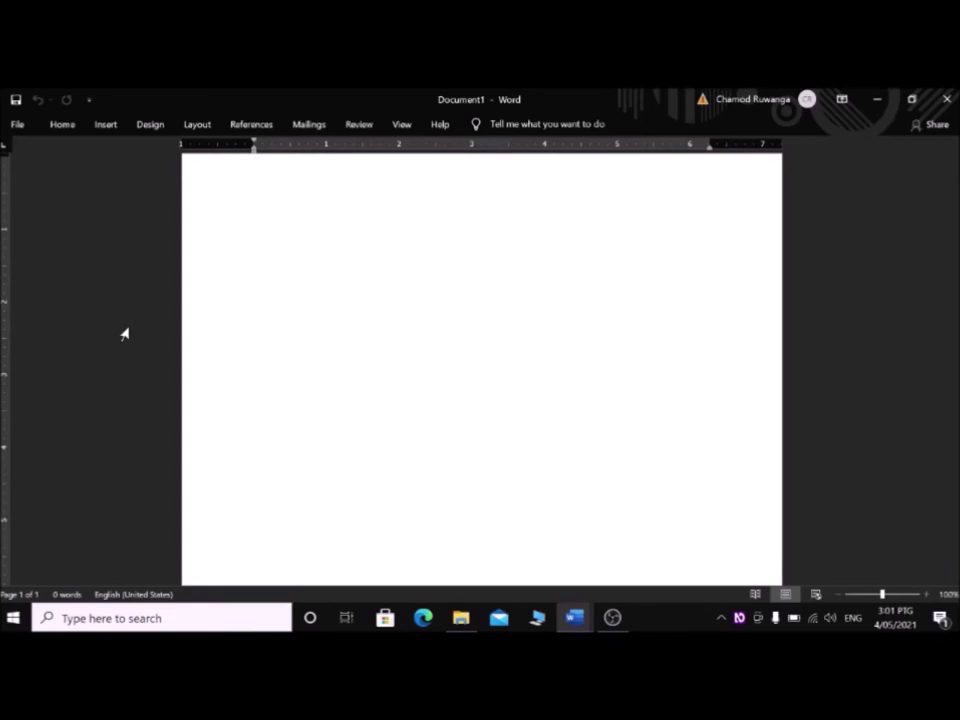
# Return to the desktop, search Windows for "th" and open This PC in File Explorer
pyautogui.press('super+d')
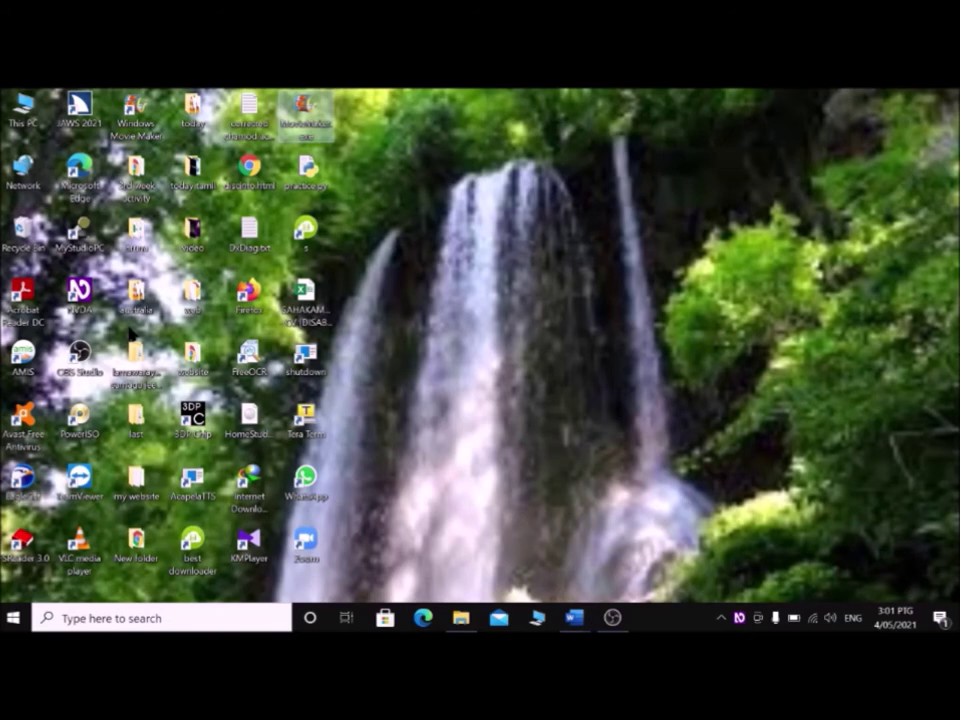
pyautogui.press('super')
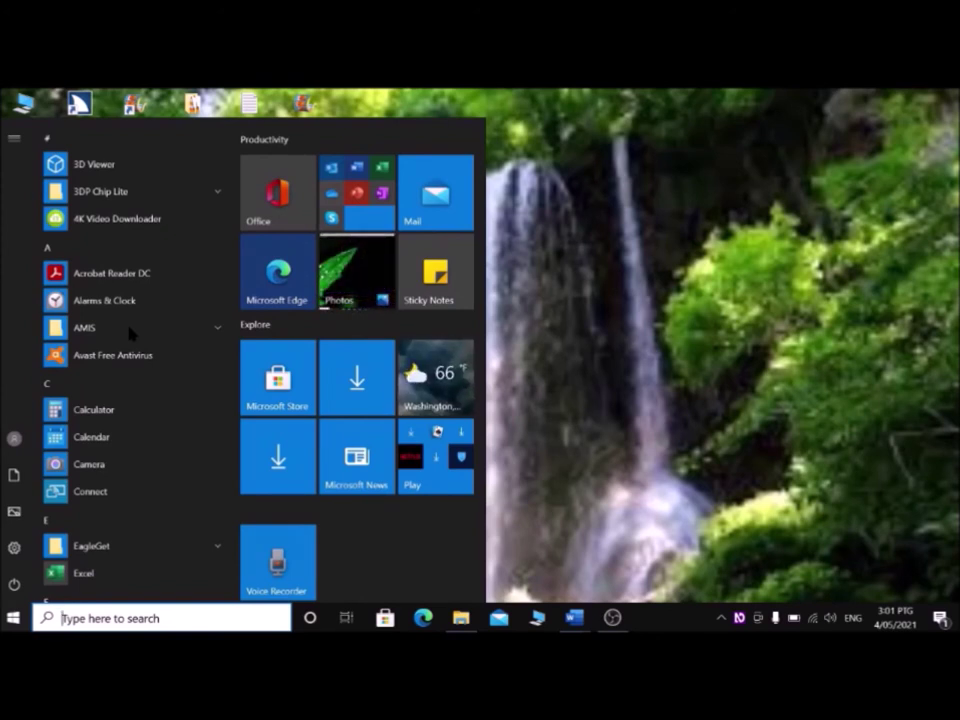
pyautogui.write('th')
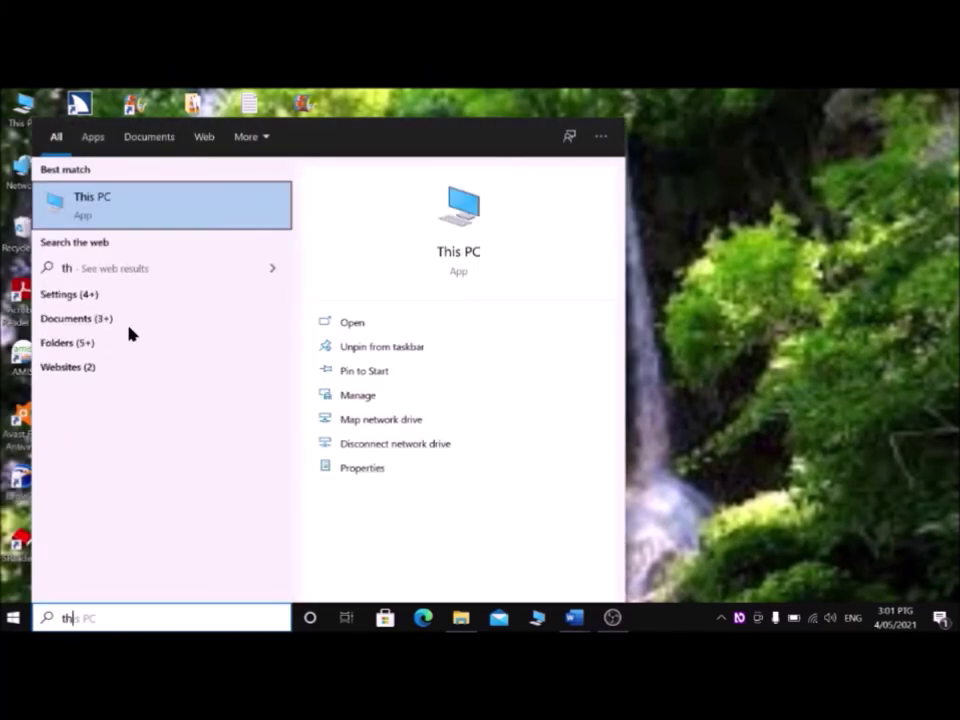
pyautogui.press('Escape')
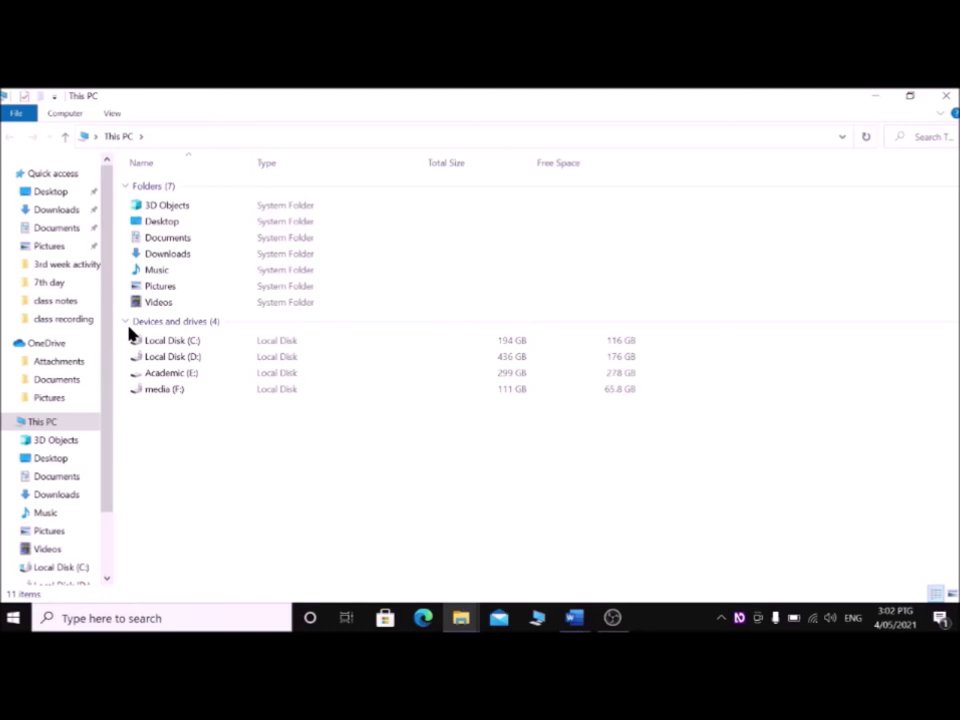
# Go through the folders and drives in This PC and open Local Disk (D:)
pyautogui.press('Down')
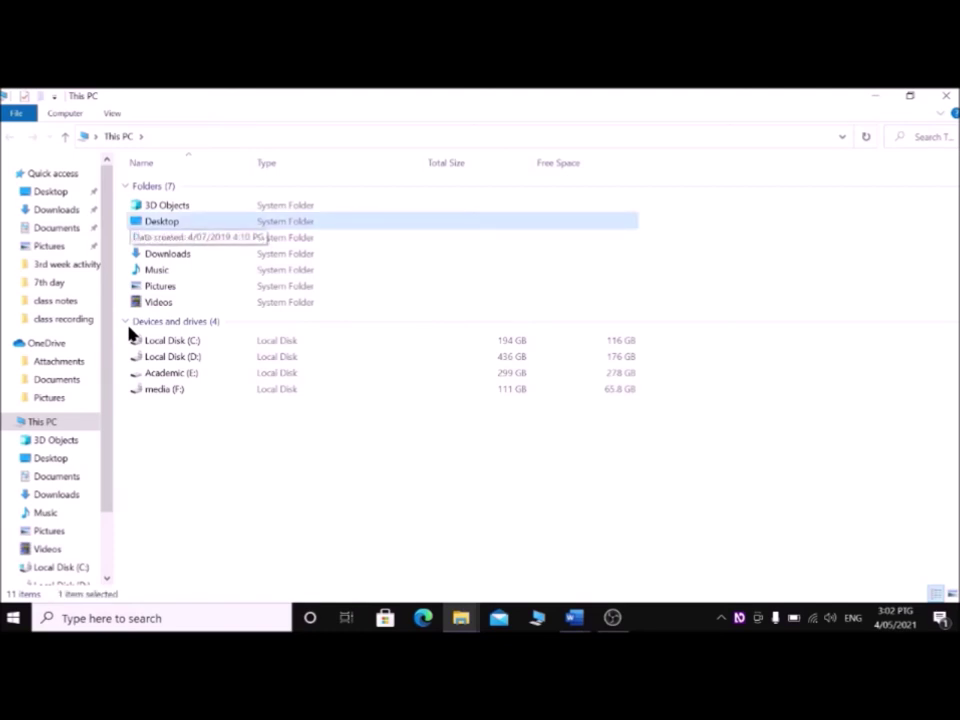
pyautogui.press('Down')
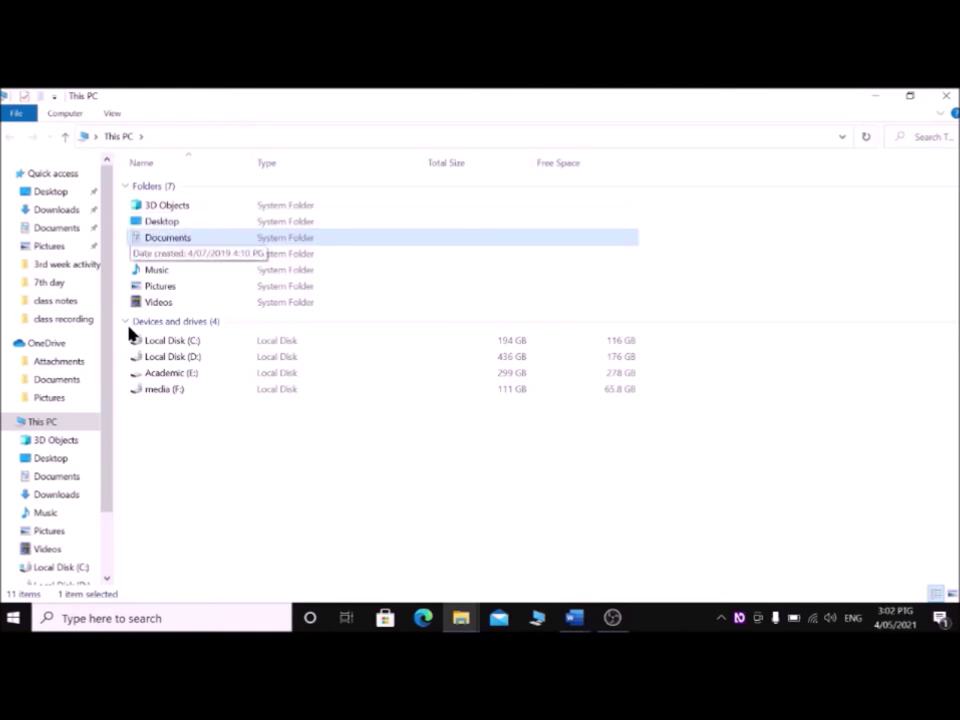
pyautogui.press('Down')
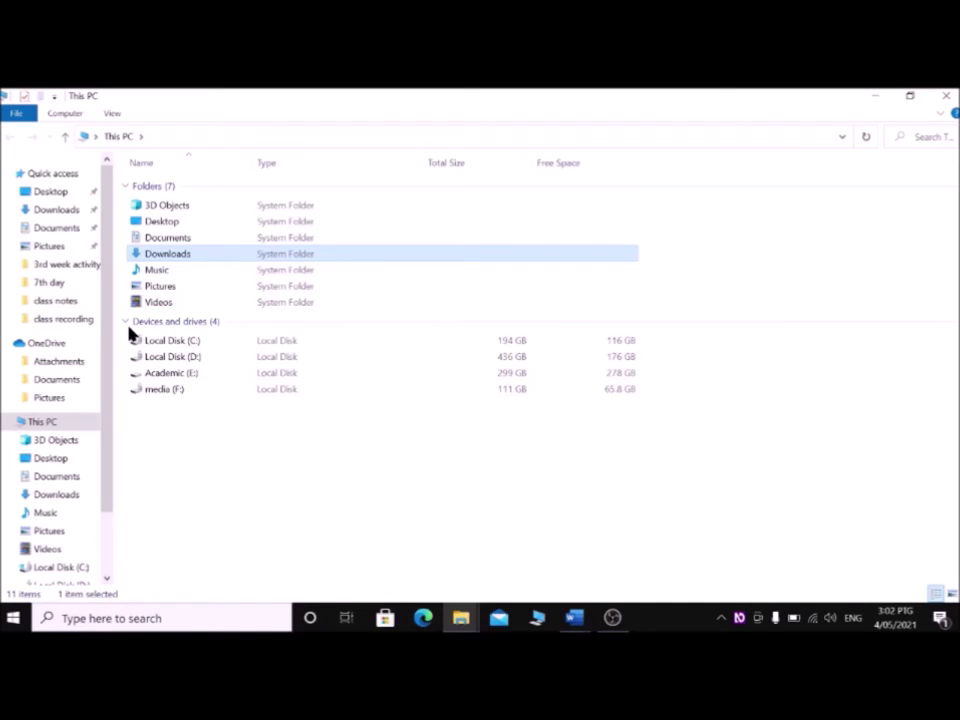
pyautogui.click(132, 338)
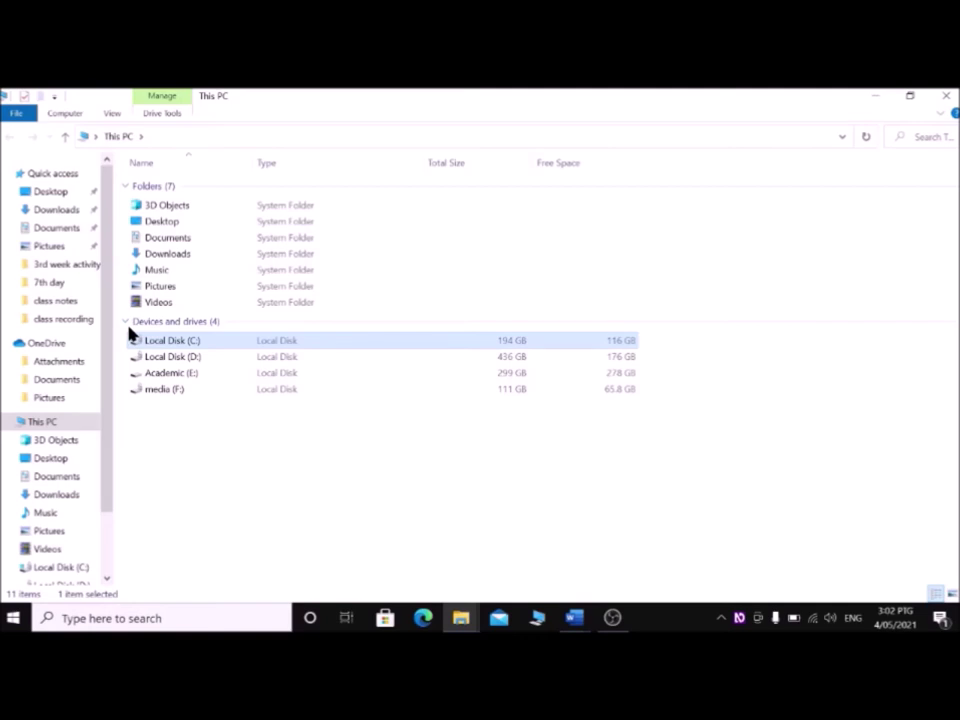
pyautogui.press('Down')
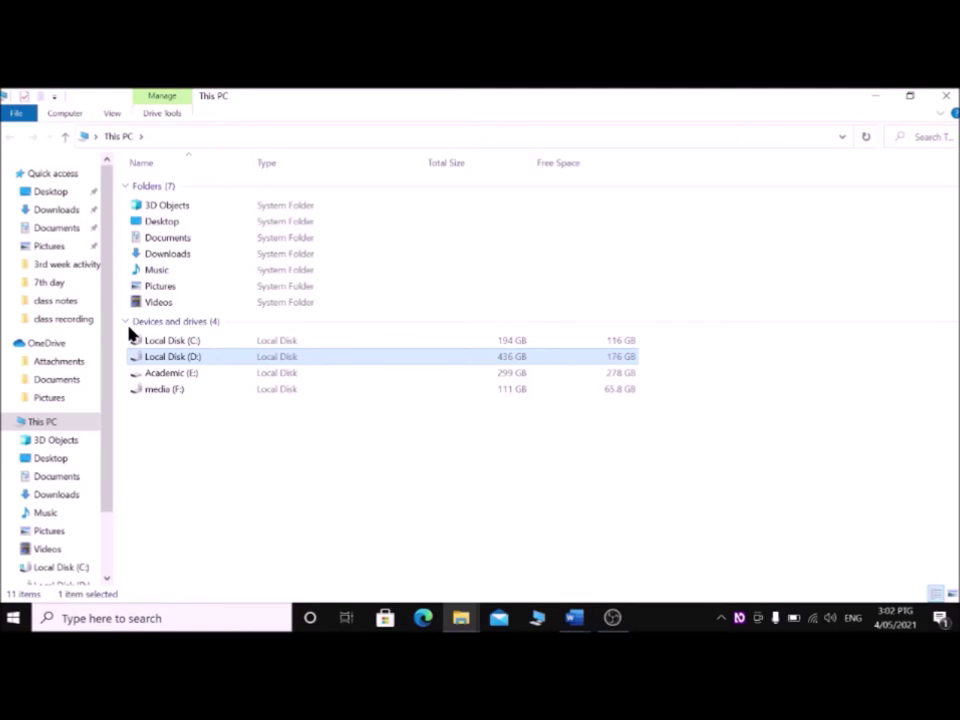
pyautogui.press('Return')
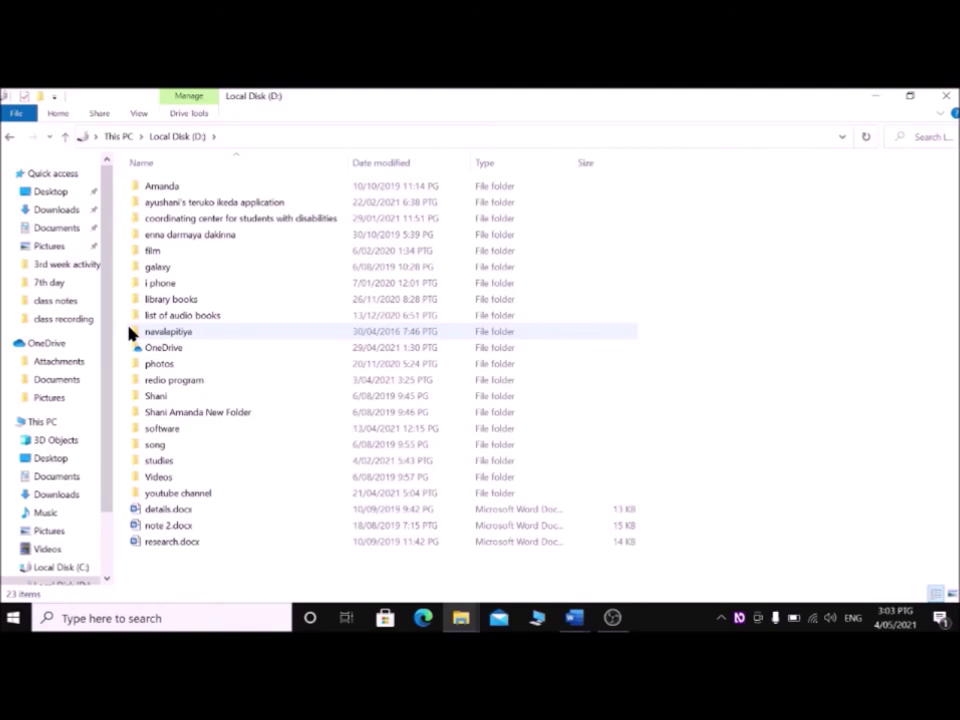
# Look through the first folders on Local Disk (D:) as far as enna darmaya dakinna, and go back to This PC
pyautogui.press('Down')
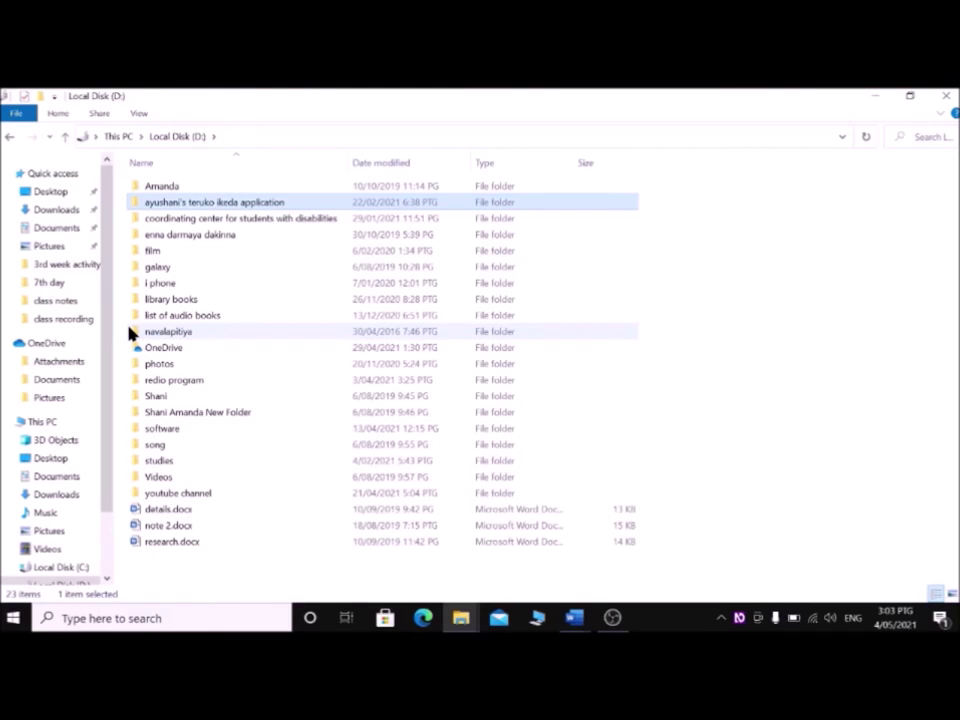
pyautogui.press('Down')
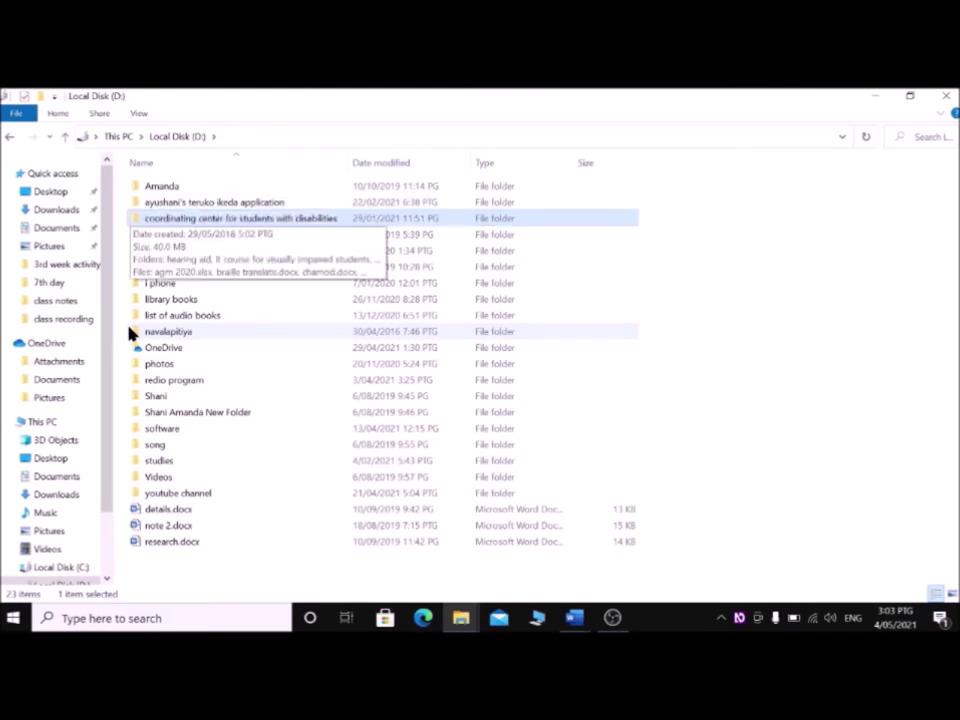
pyautogui.press('Down')
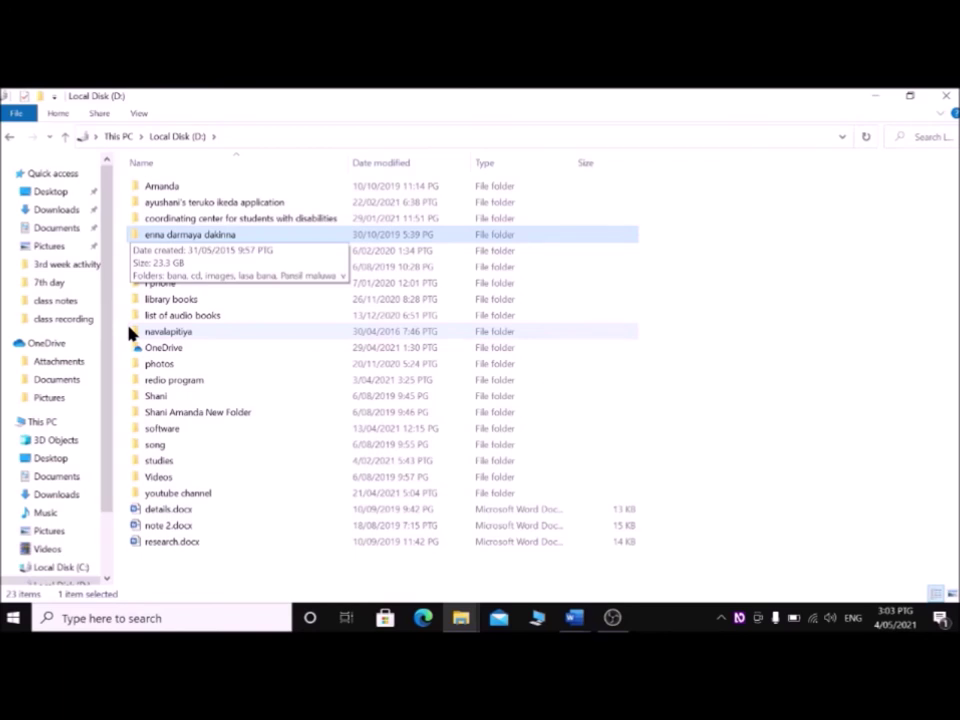
pyautogui.hotkey('alt', 'Left')
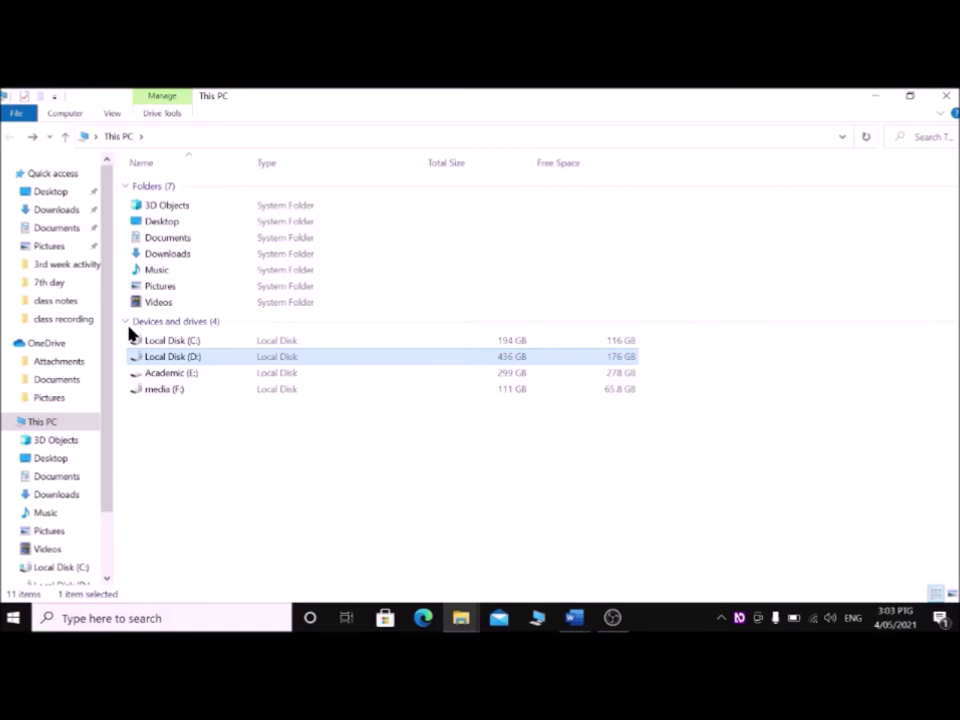
# Select the Documents folder in This PC by its initial letter and open it
pyautogui.press('d')
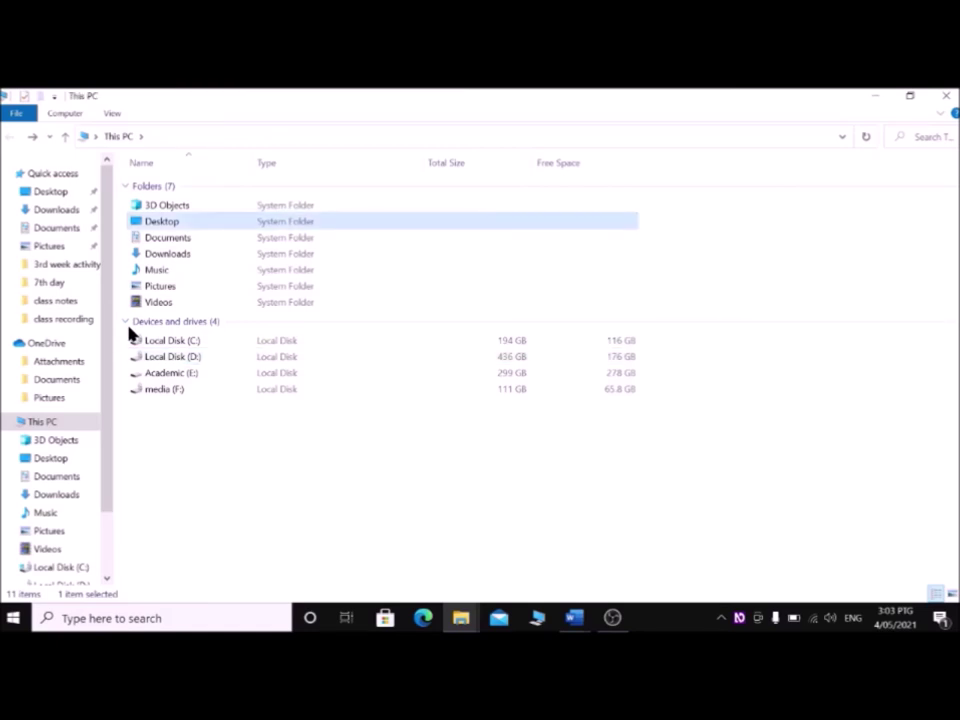
pyautogui.press('d')
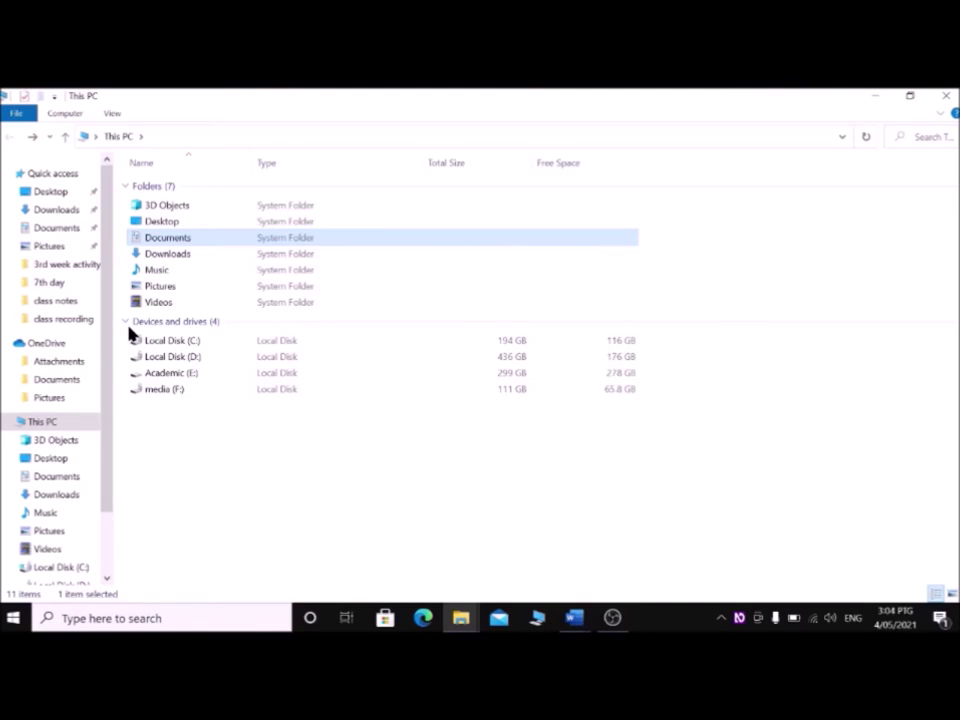
pyautogui.press('Return')
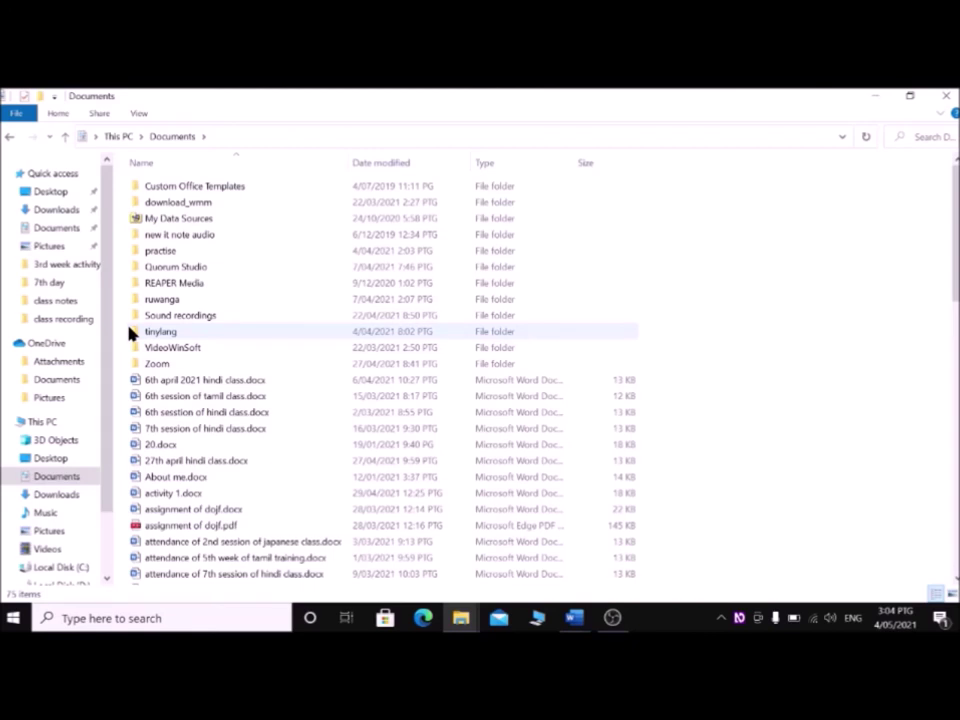
# Jump by initial letter to the download_wmm, new it note audio and practise folders, leaving practise selected
pyautogui.press('d')
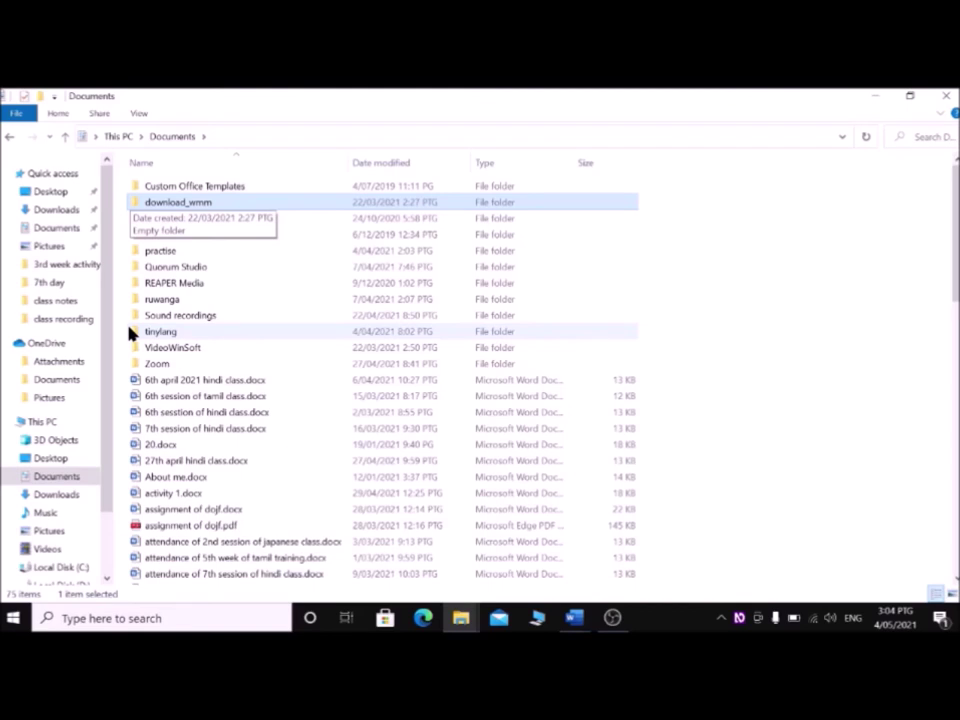
pyautogui.press('n')
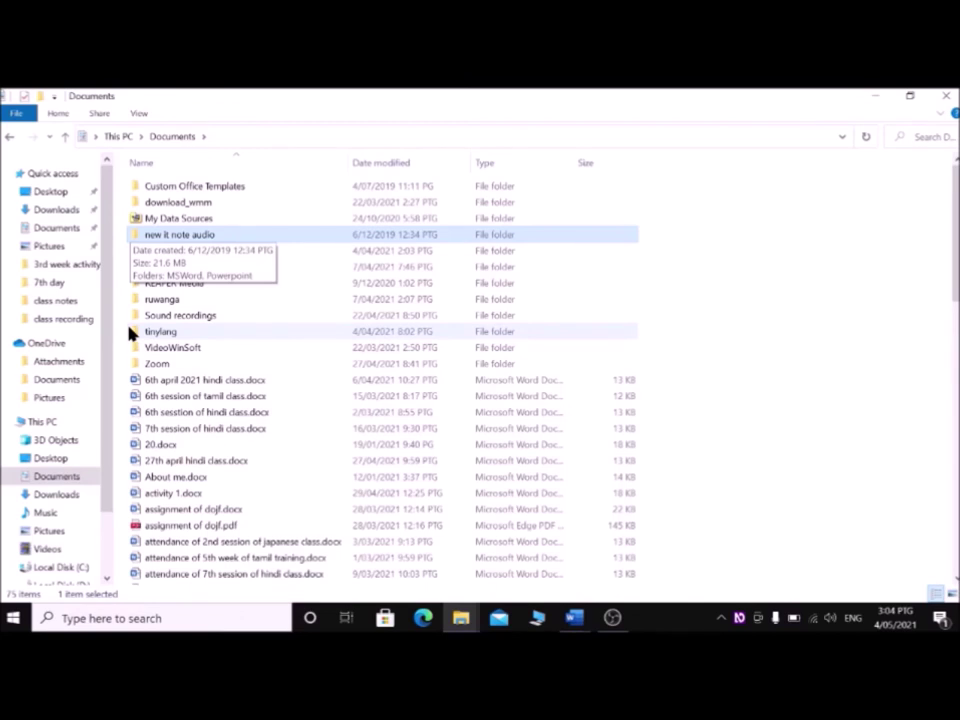
pyautogui.press('p')
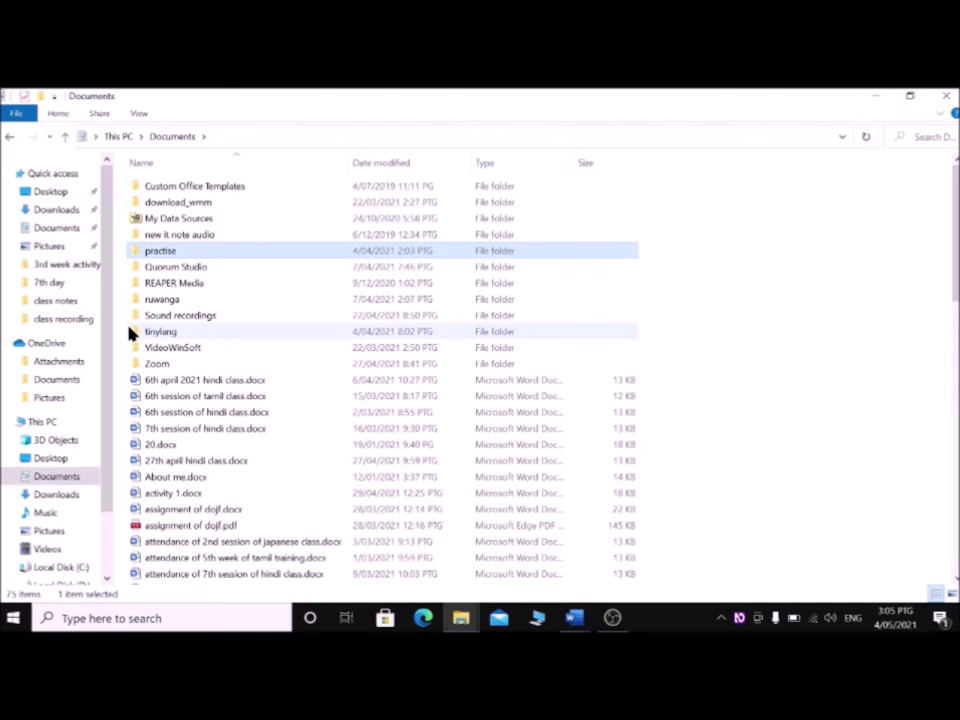
pyautogui.press('Up')
pyautogui.press('Down')
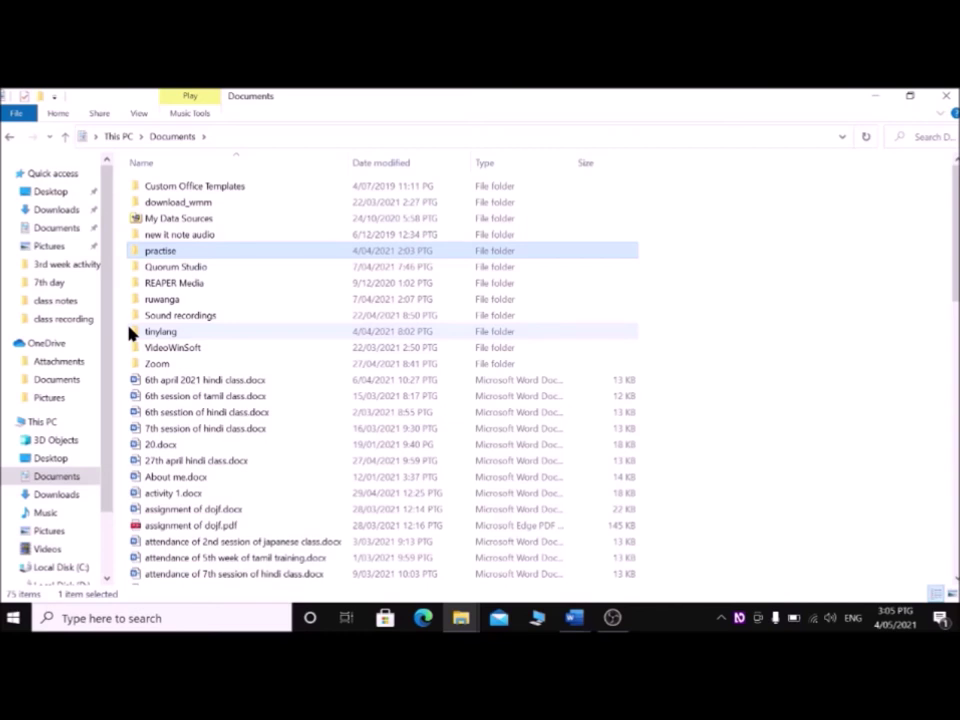
# Select w.sb content.docx in Documents, look through its context options from Open to Print, and dismiss them
pyautogui.press('Down')
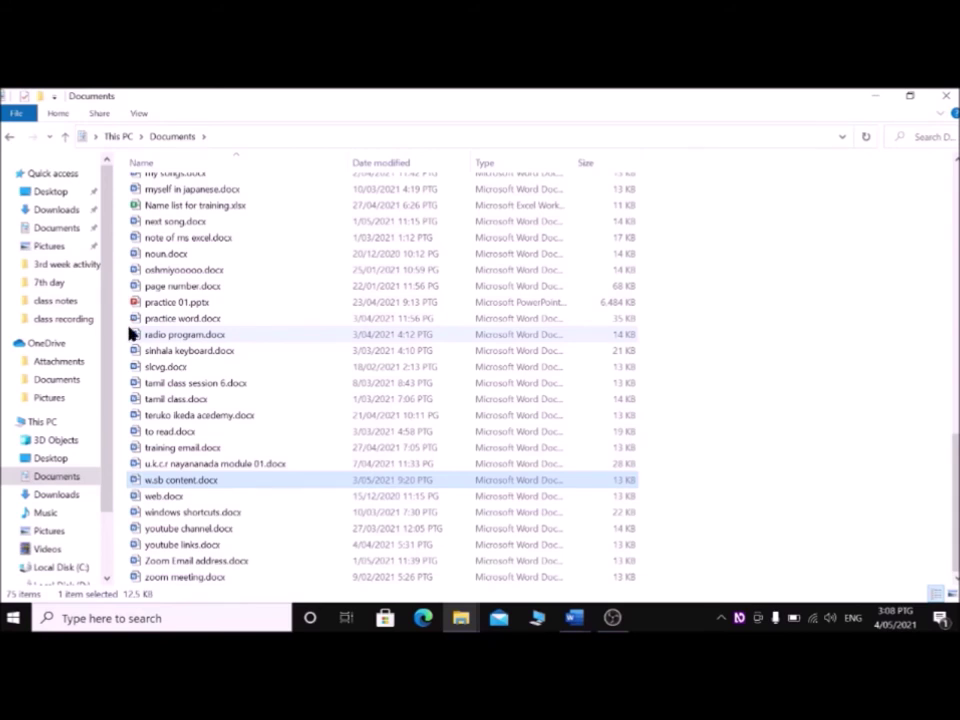
pyautogui.hotkey('shift', 'F10')
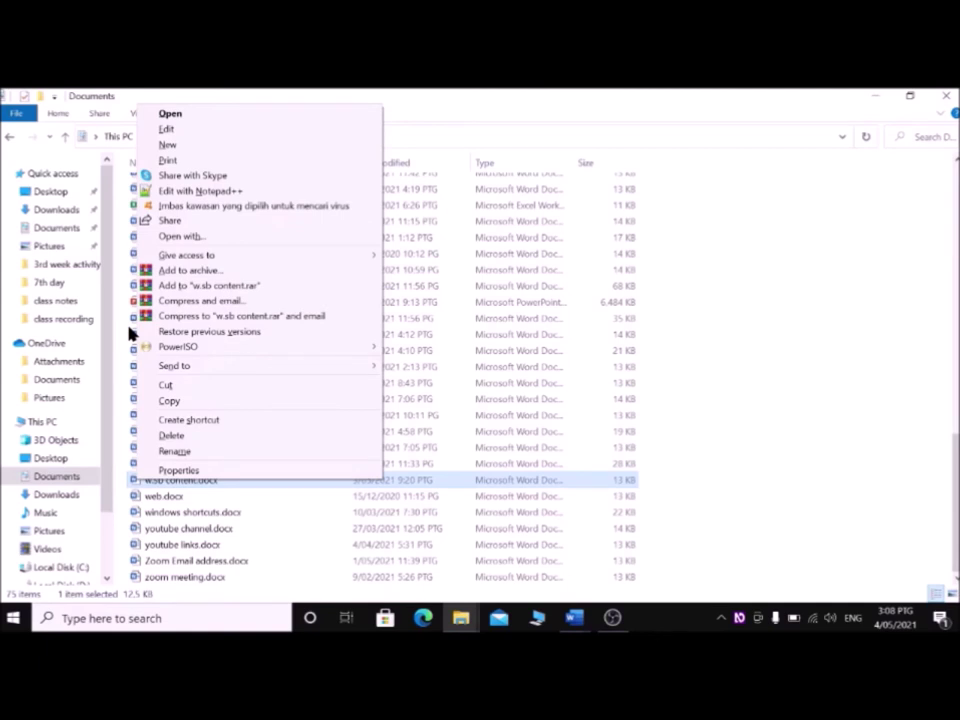
pyautogui.press('Down')
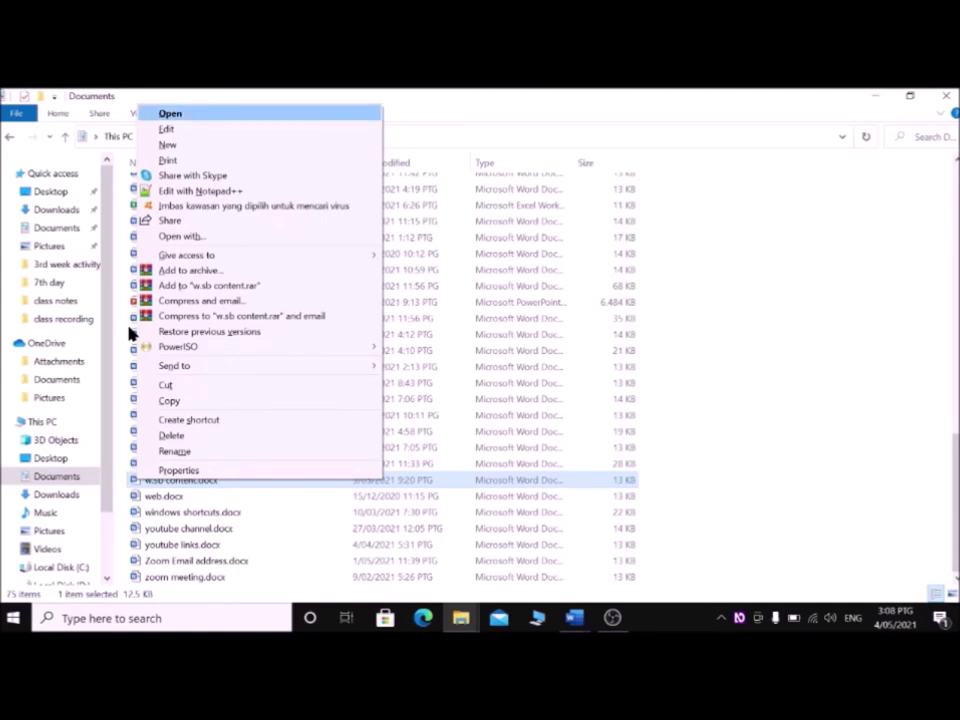
pyautogui.press('Down')
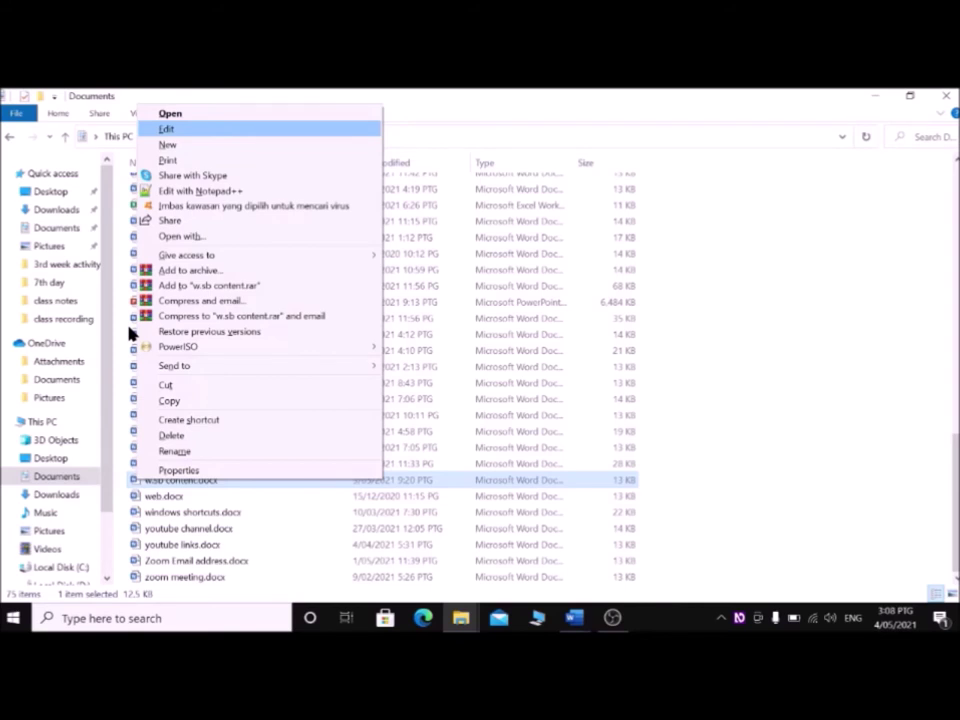
pyautogui.press('Down')
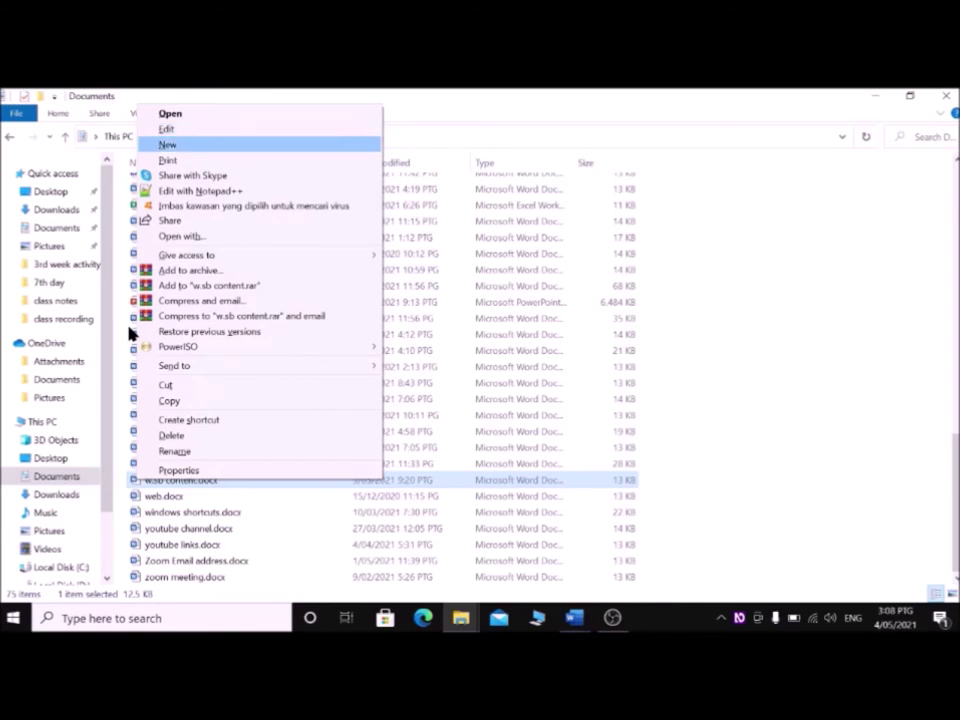
pyautogui.press('Down')
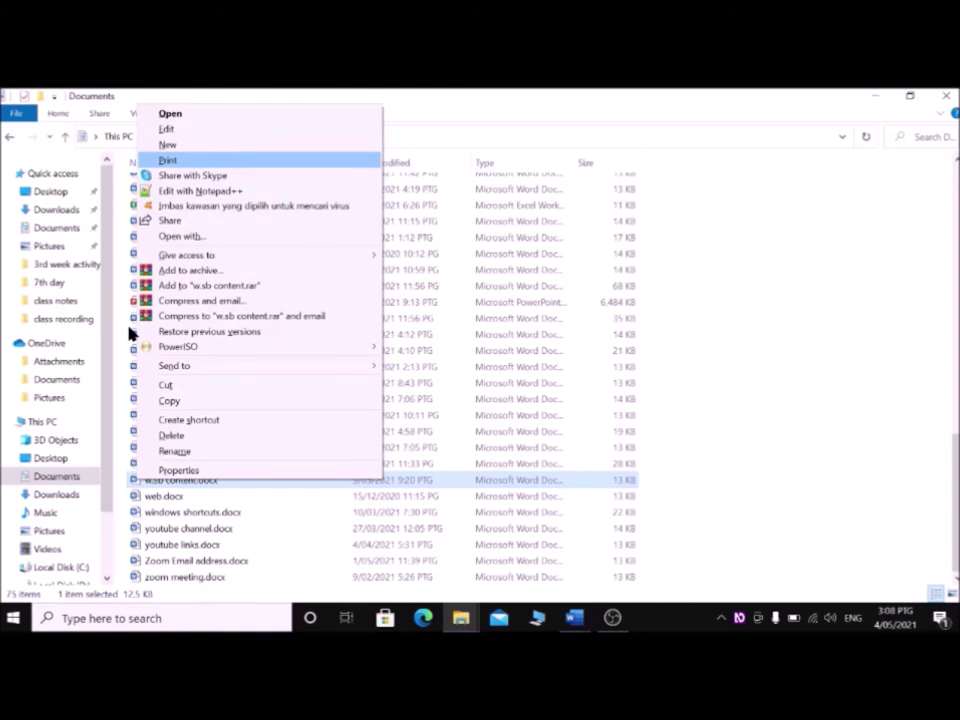
pyautogui.press('Escape')
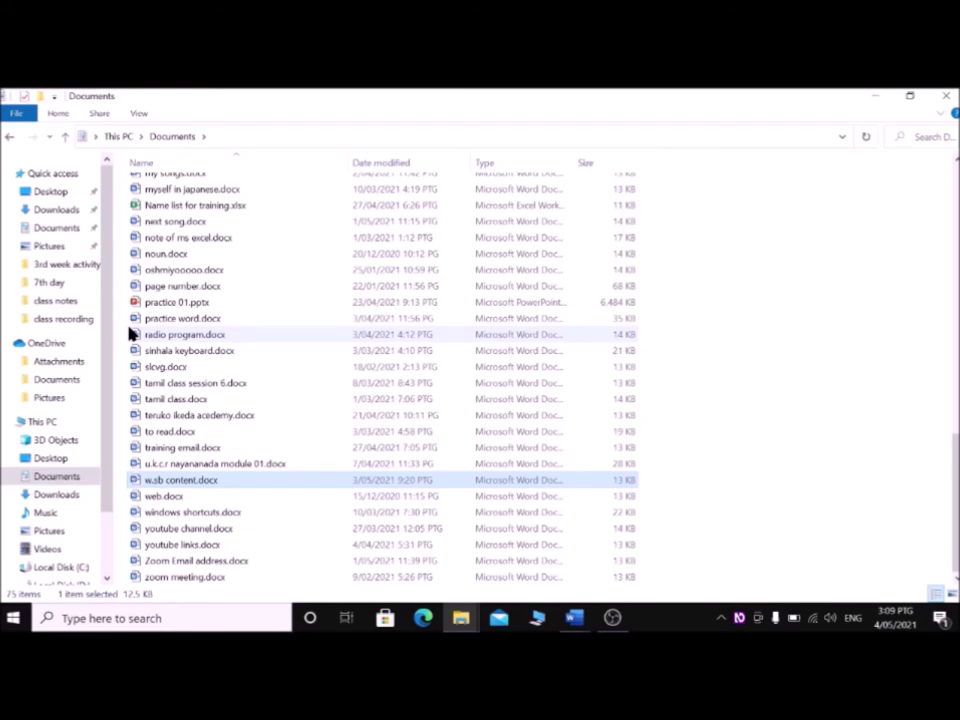
# Show the desktop and open This PC by searching for "th"
pyautogui.press('super+d')
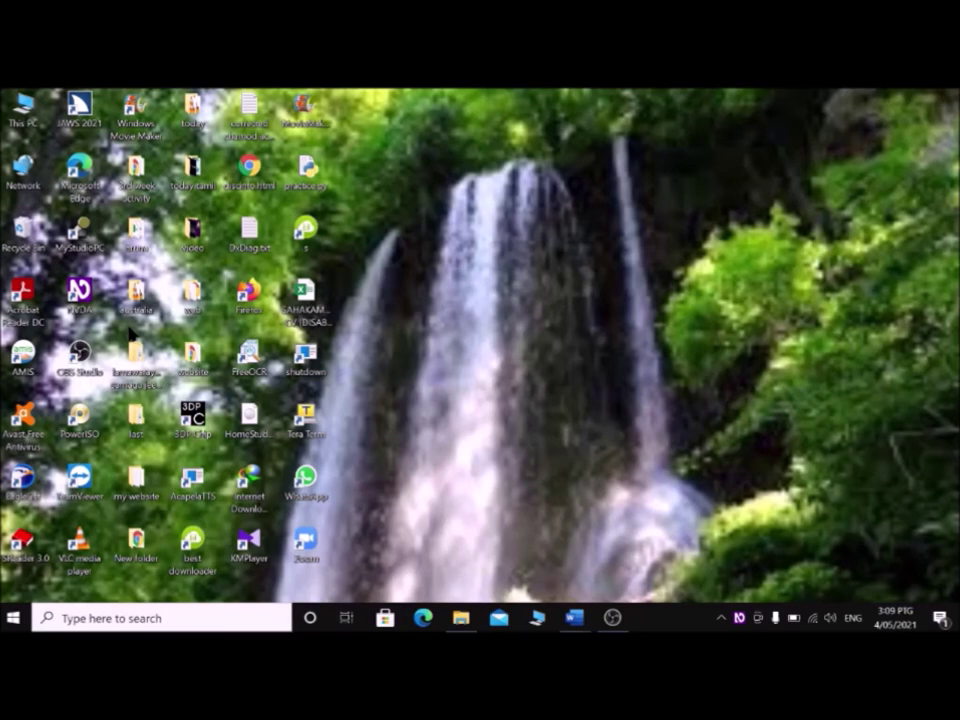
pyautogui.press('super')
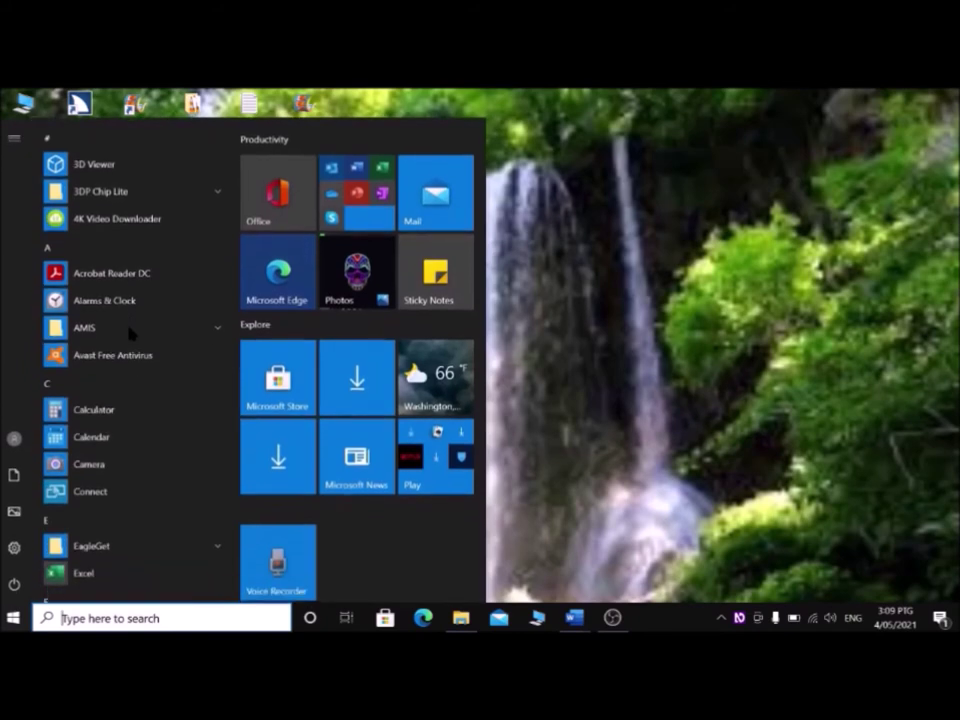
pyautogui.write('th')
pyautogui.press('Return')
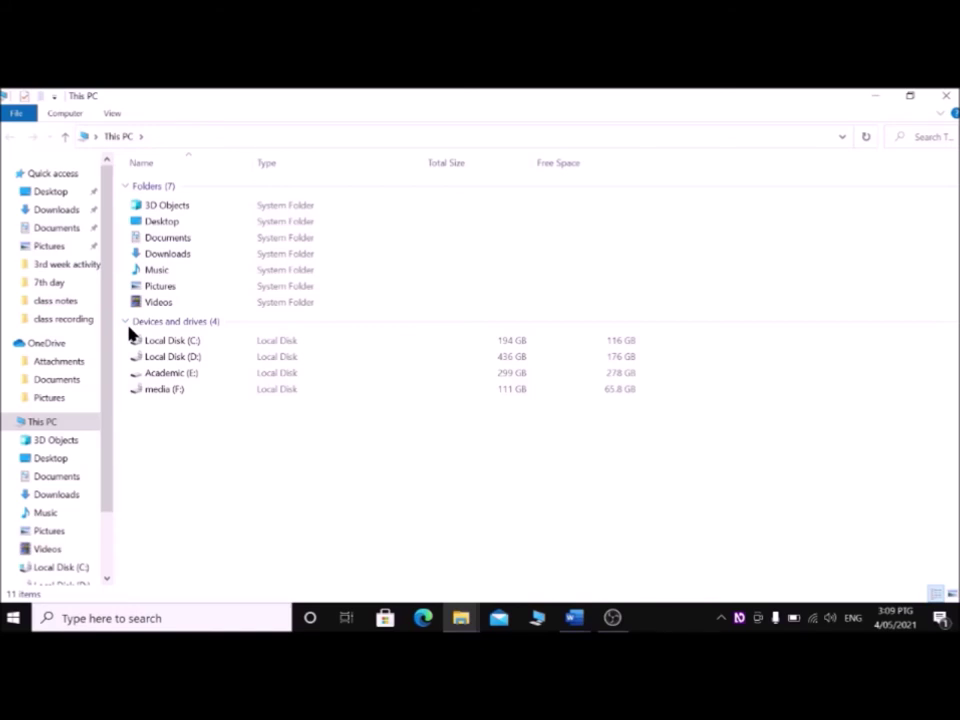
# Minimise the This PC window and open This PC once more through a search for "th"
pyautogui.hotkey('alt', 'space')
pyautogui.press('n')
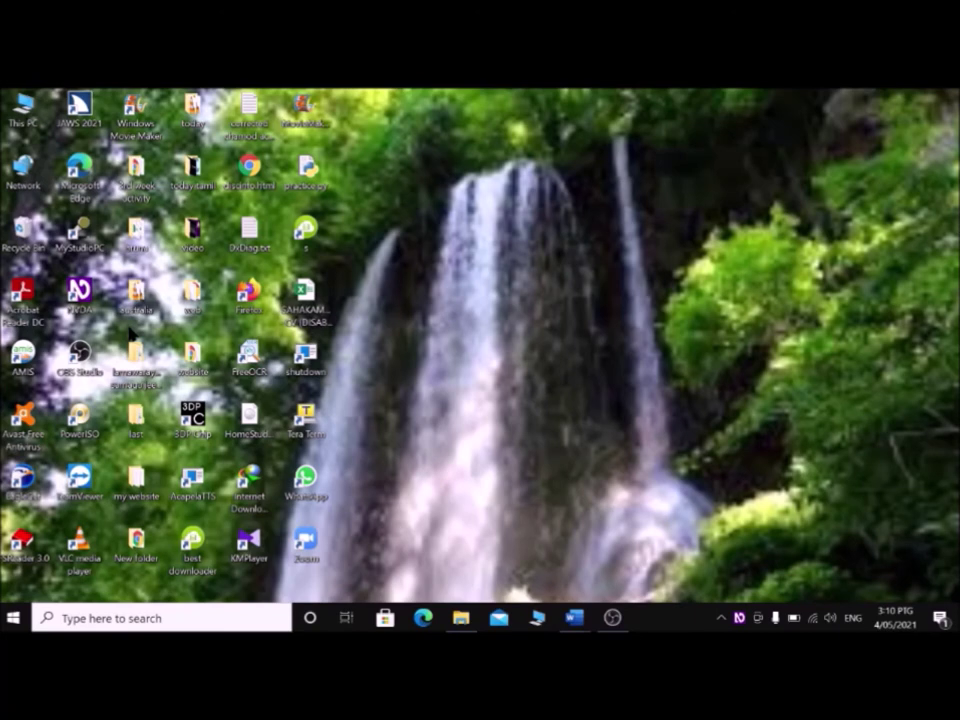
pyautogui.press('super')
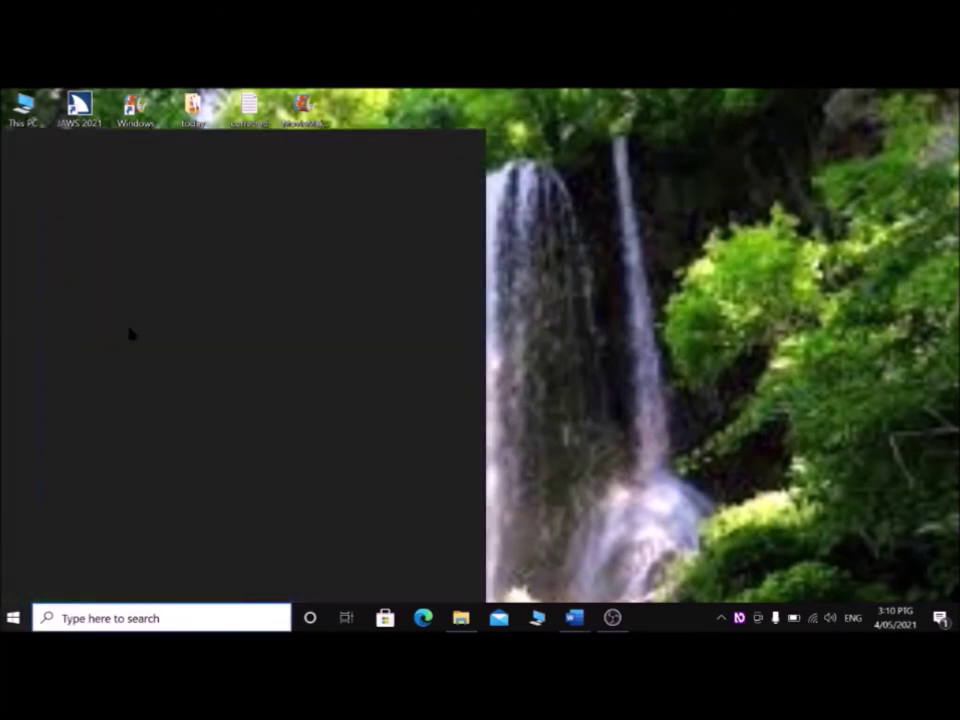
pyautogui.write('th')
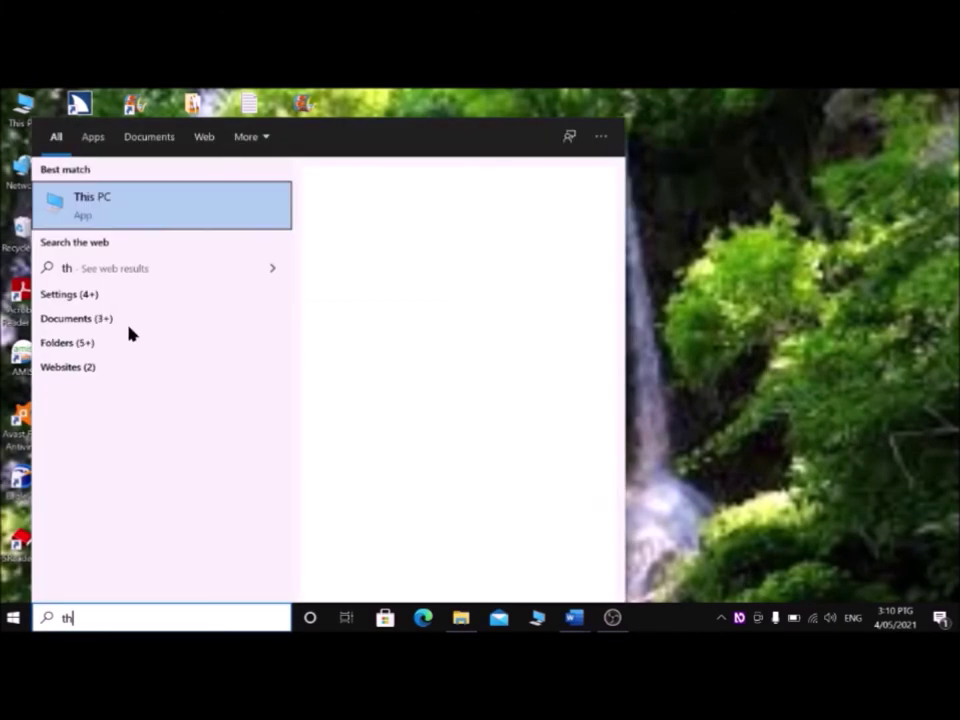
pyautogui.press('Return')
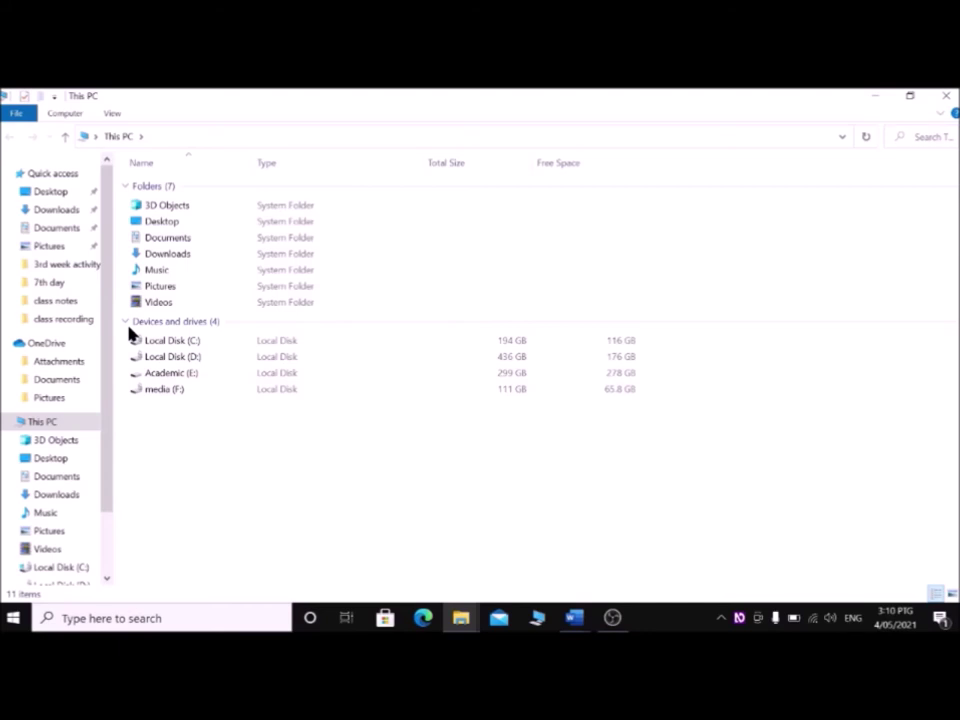
# Switch to the blank Word document, then cycle through the open windows and switch to the Documents window
pyautogui.hotkey('alt', 'Tab')
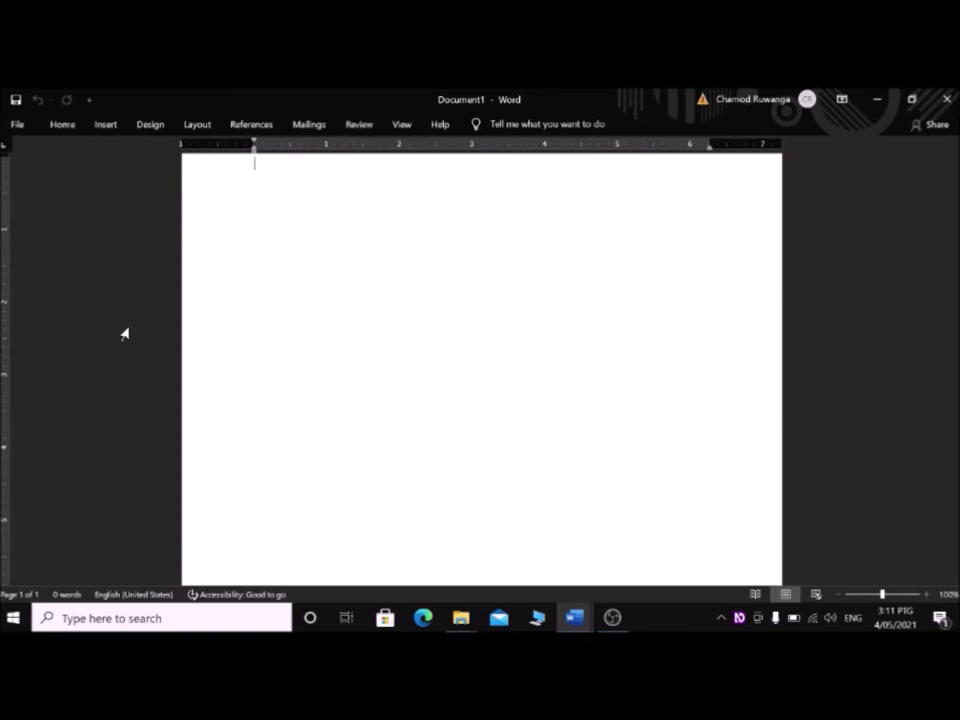
pyautogui.hotkey('alt', 'Tab')
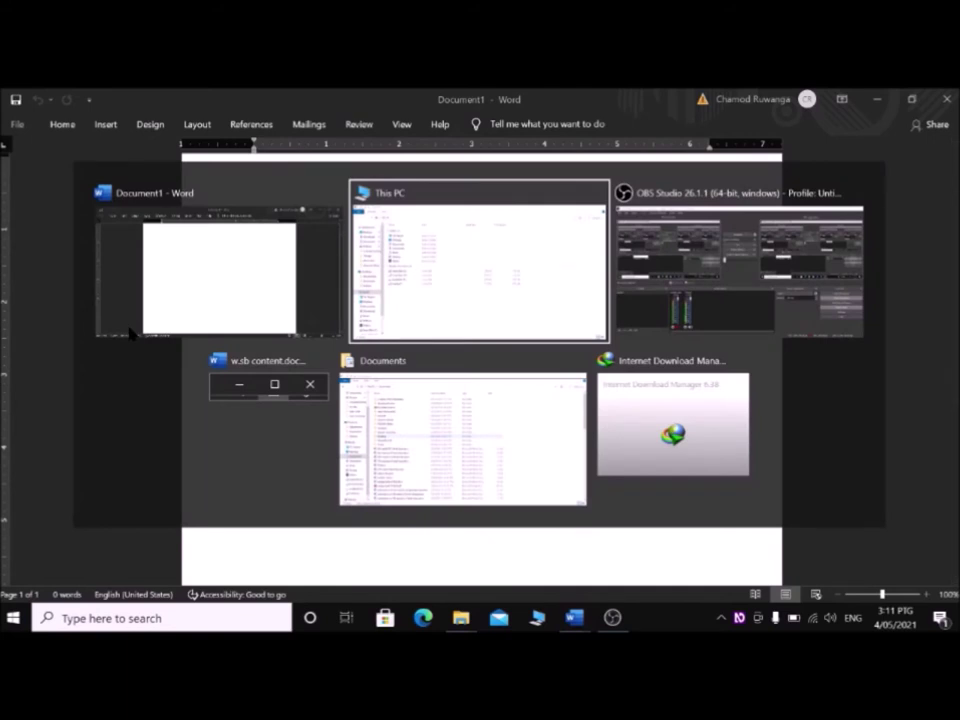
pyautogui.hotkey('alt', 'Tab')
pyautogui.hotkey('alt', 'Tab')
pyautogui.hotkey('alt', 'Tab')
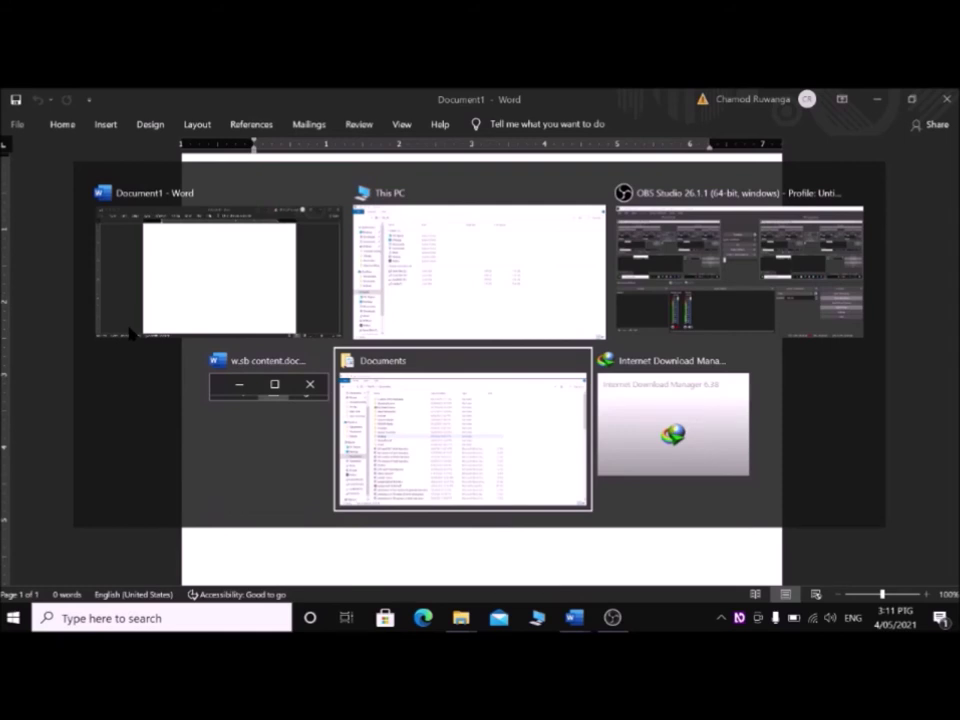
pyautogui.hotkey('alt', 'shift', 'Tab')
pyautogui.hotkey('alt', 'Tab')
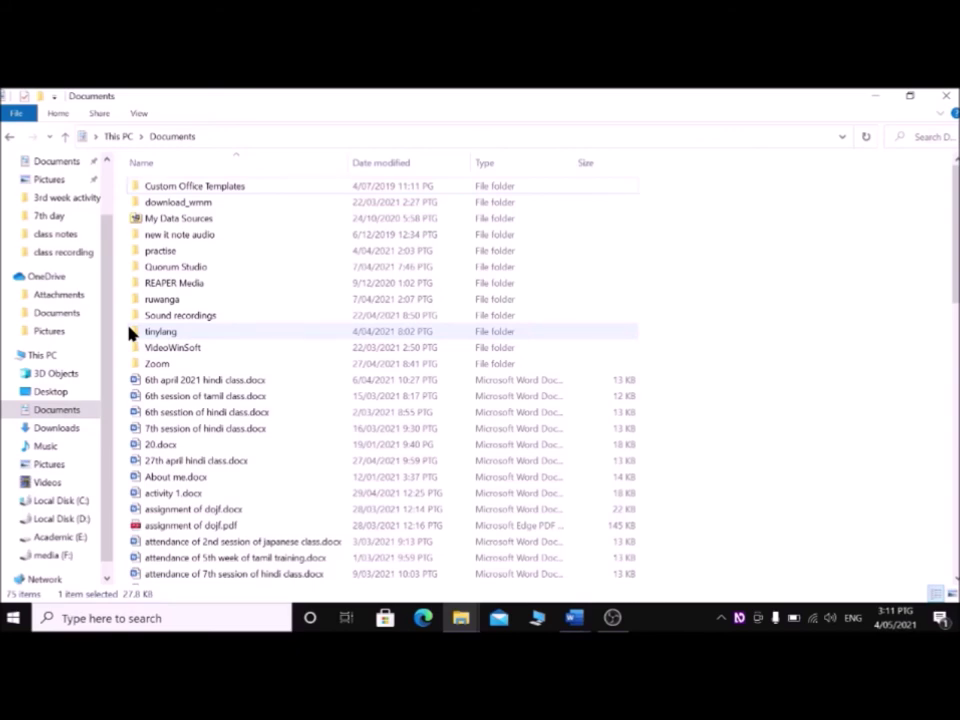
# Show the desktop, open Task View and look through the Earlier Today activities below the open windows
pyautogui.press('super+d')
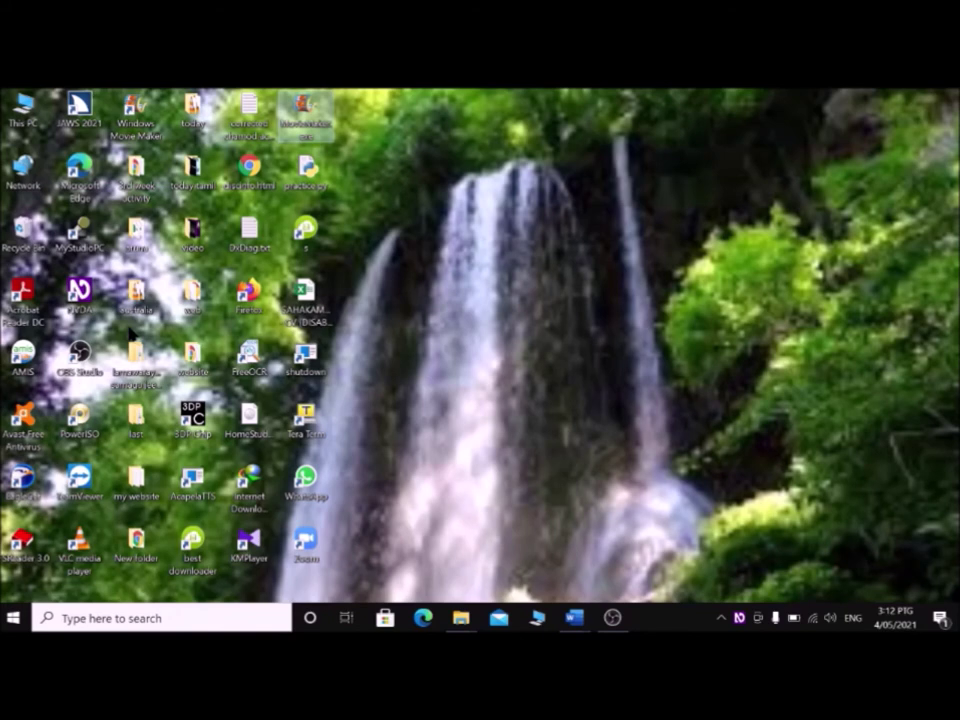
pyautogui.press('super+Tab')
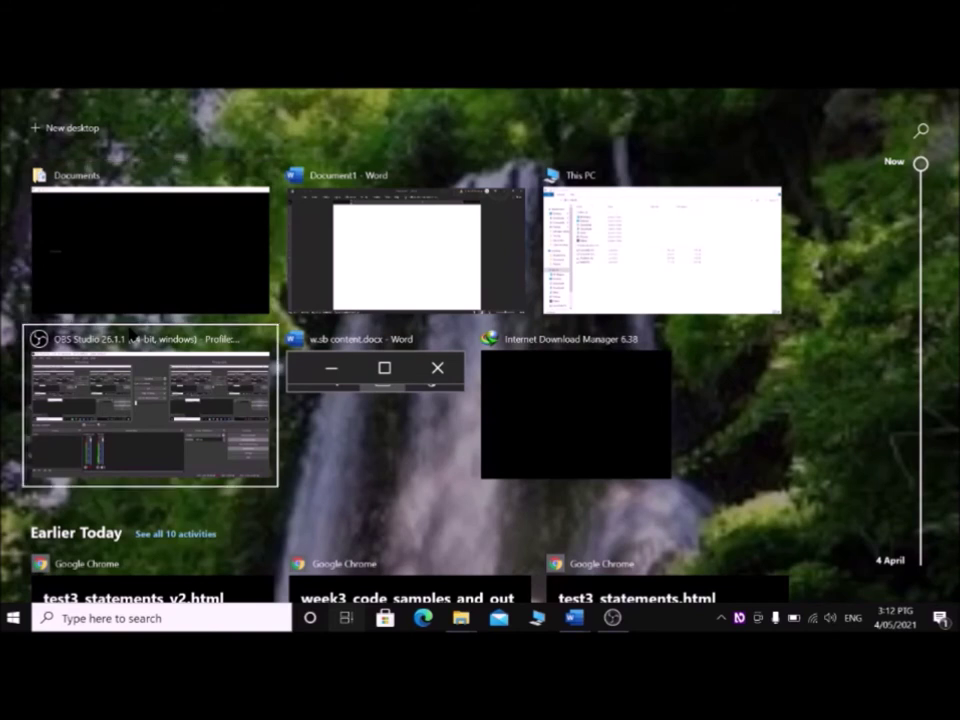
pyautogui.press('Down')
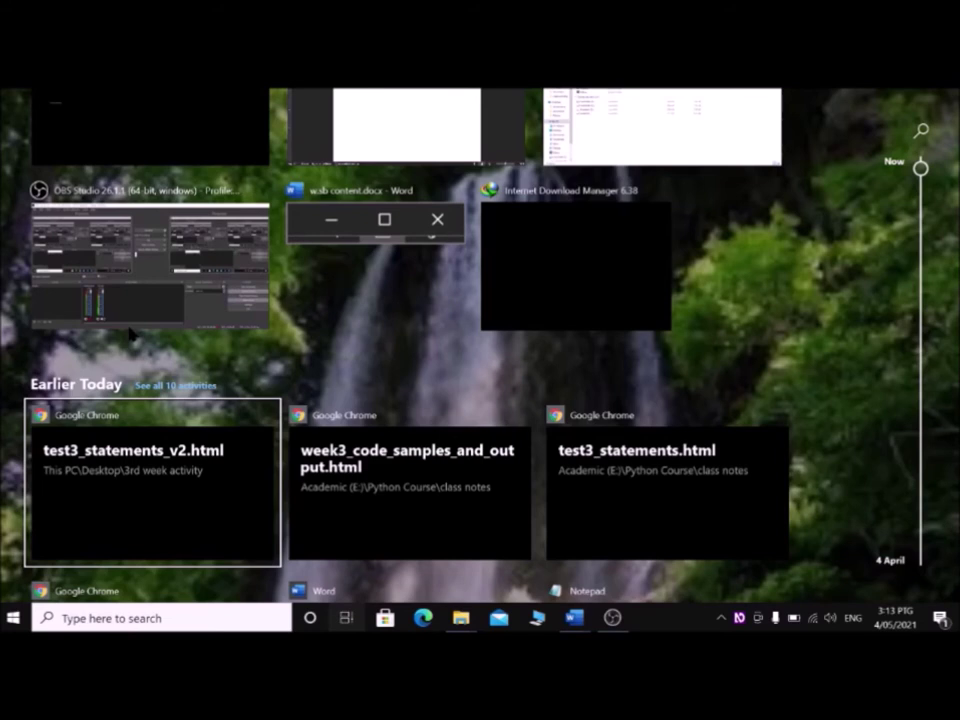
pyautogui.press('Right')
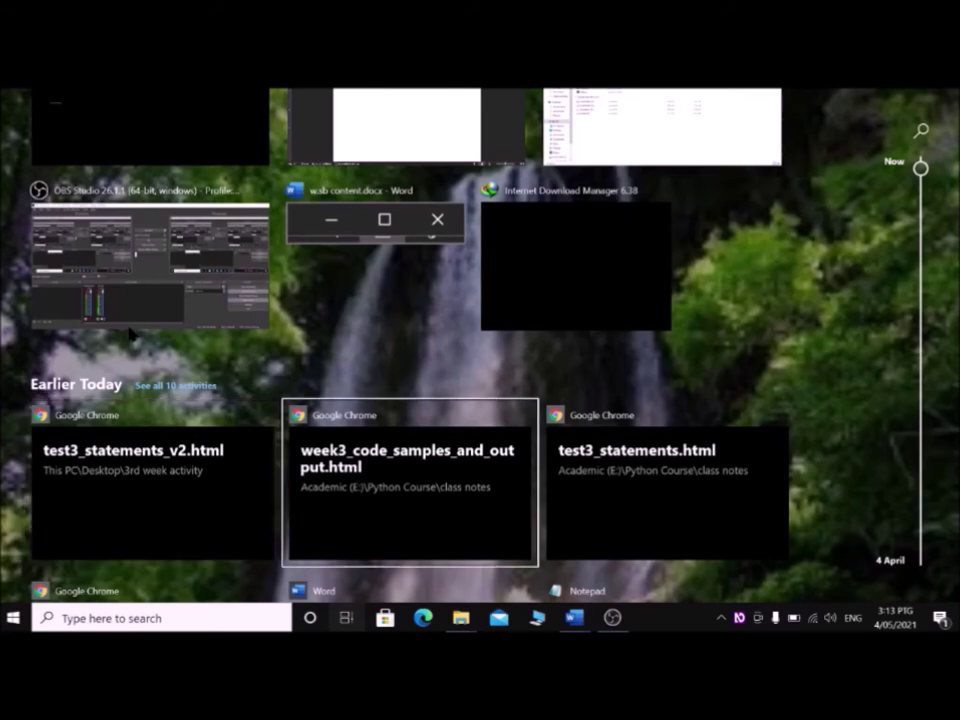
pyautogui.press('Right')
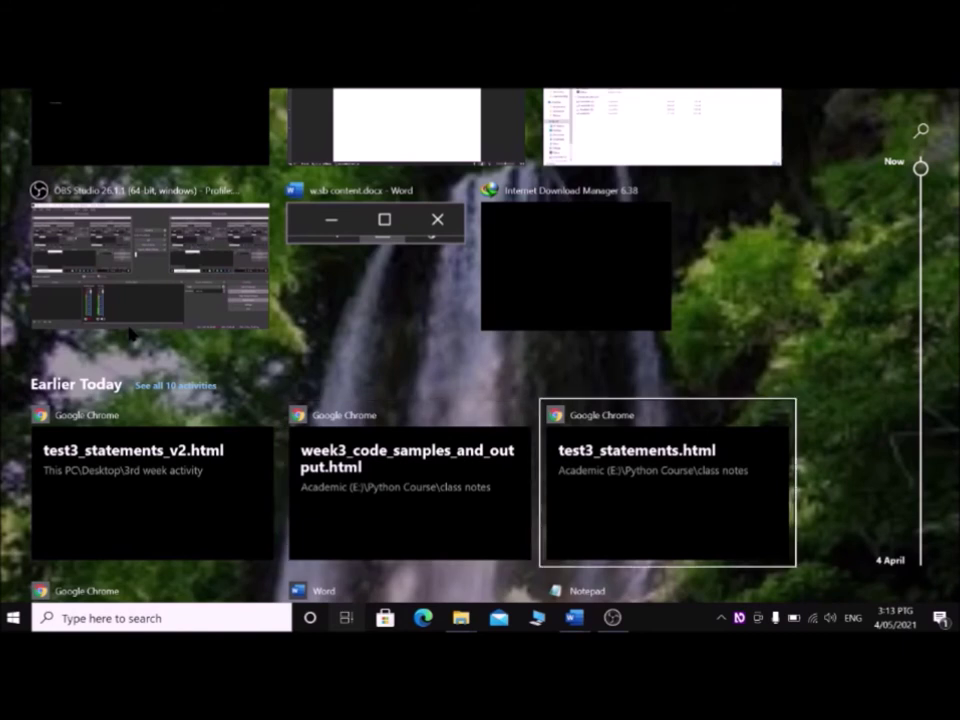
pyautogui.press('Right')
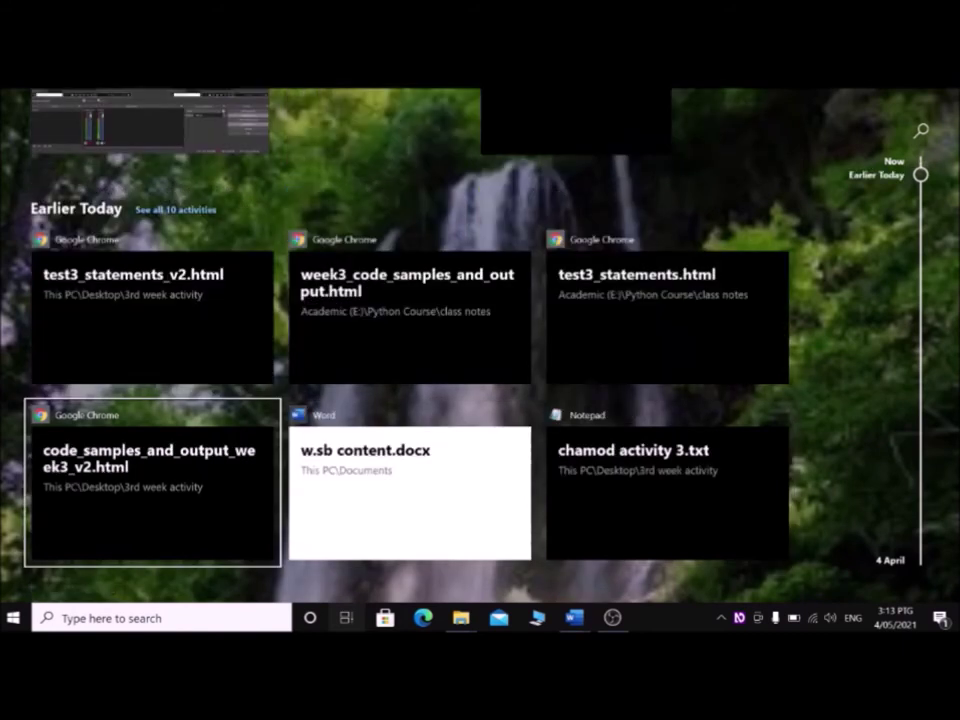
pyautogui.press('Right')
# Look through the Yesterday activities and continue down the timeline to the last entries of 4 April
pyautogui.press('Down')
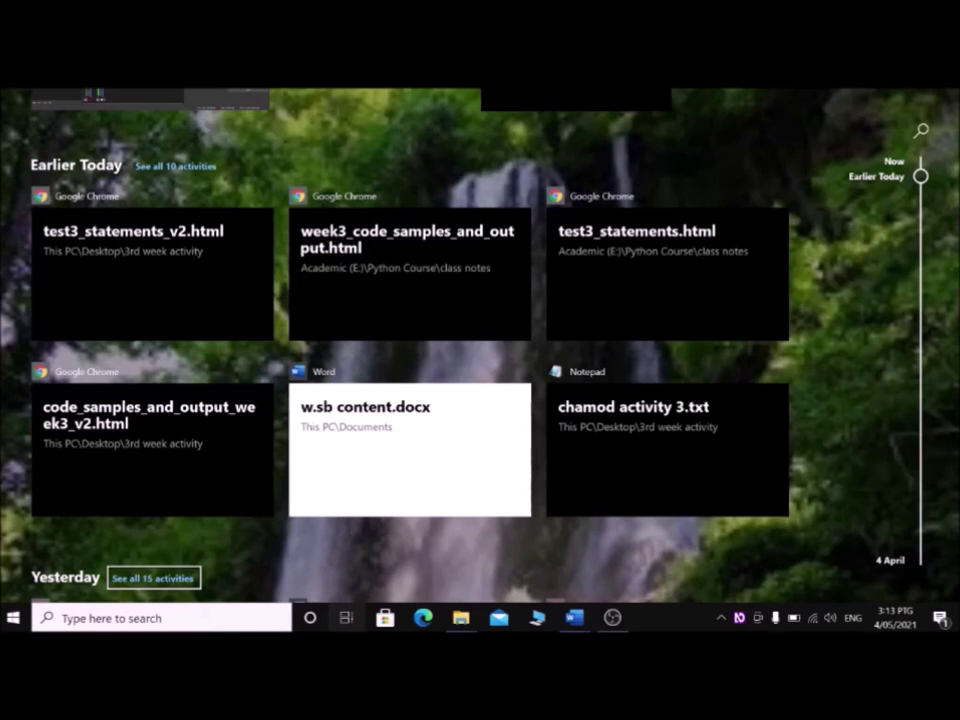
pyautogui.press('Down')
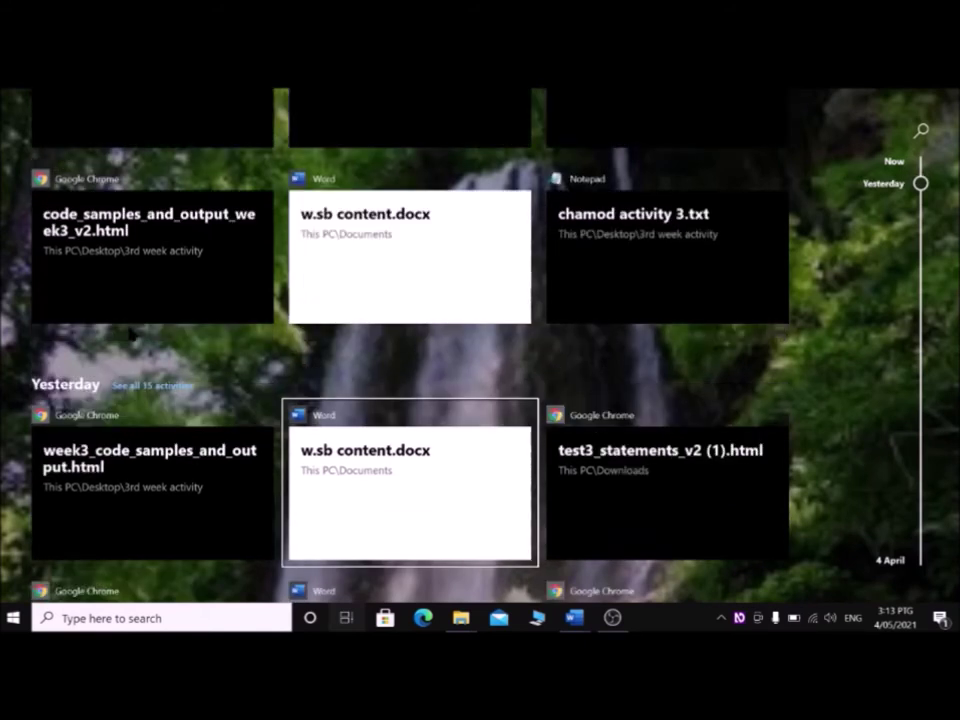
pyautogui.press('Right')
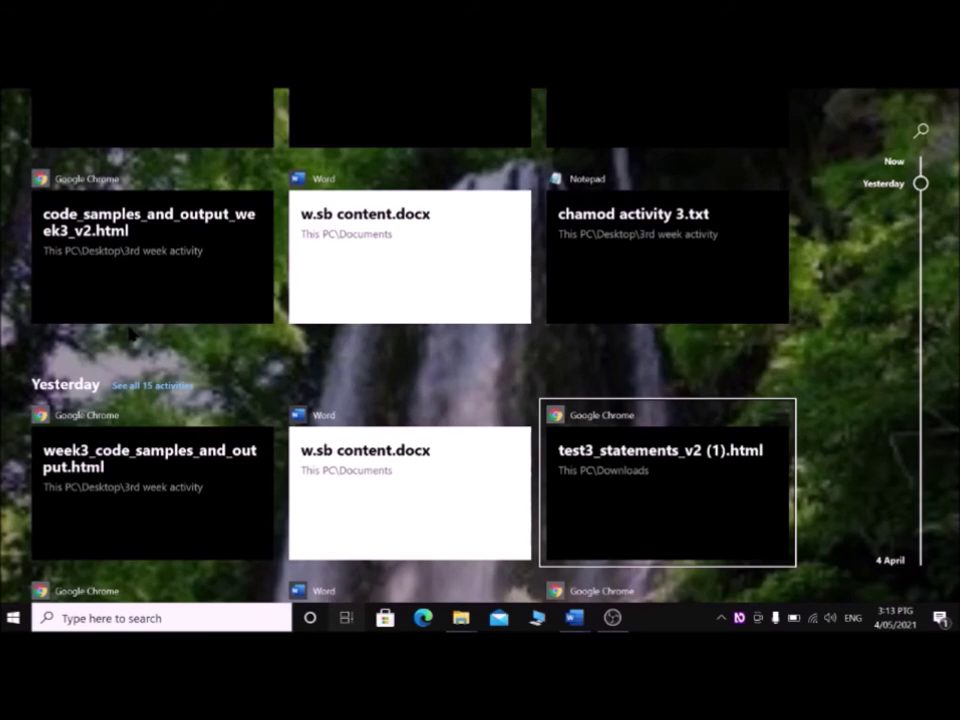
pyautogui.scroll(-3, 130, 333)
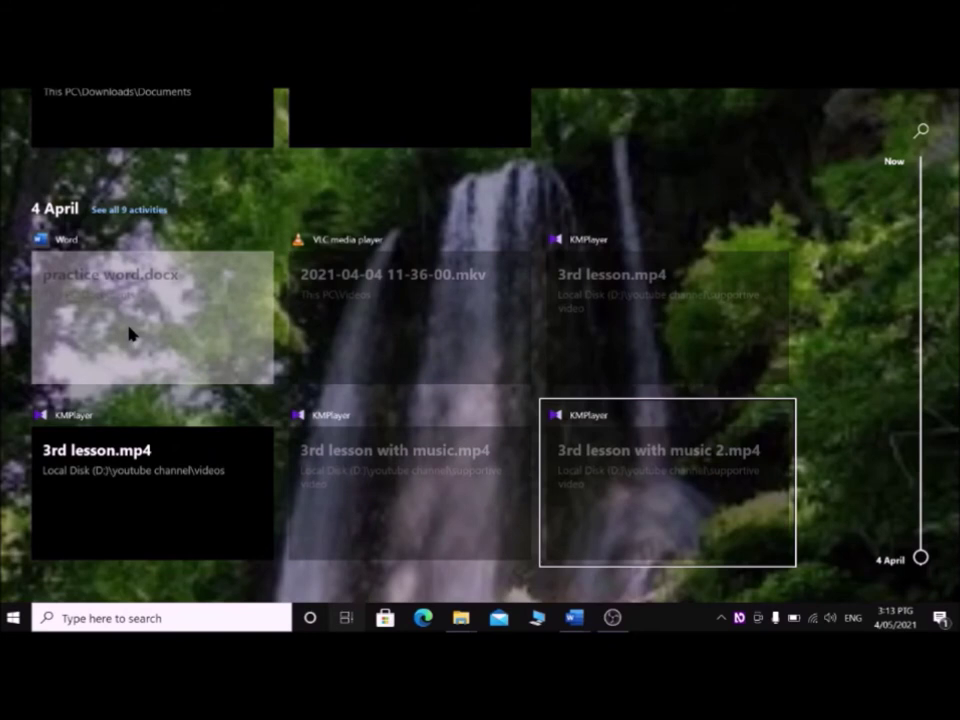
# Browse back up the activity timeline from 4 April past 22 April to the 25 April group
pyautogui.press('Up')
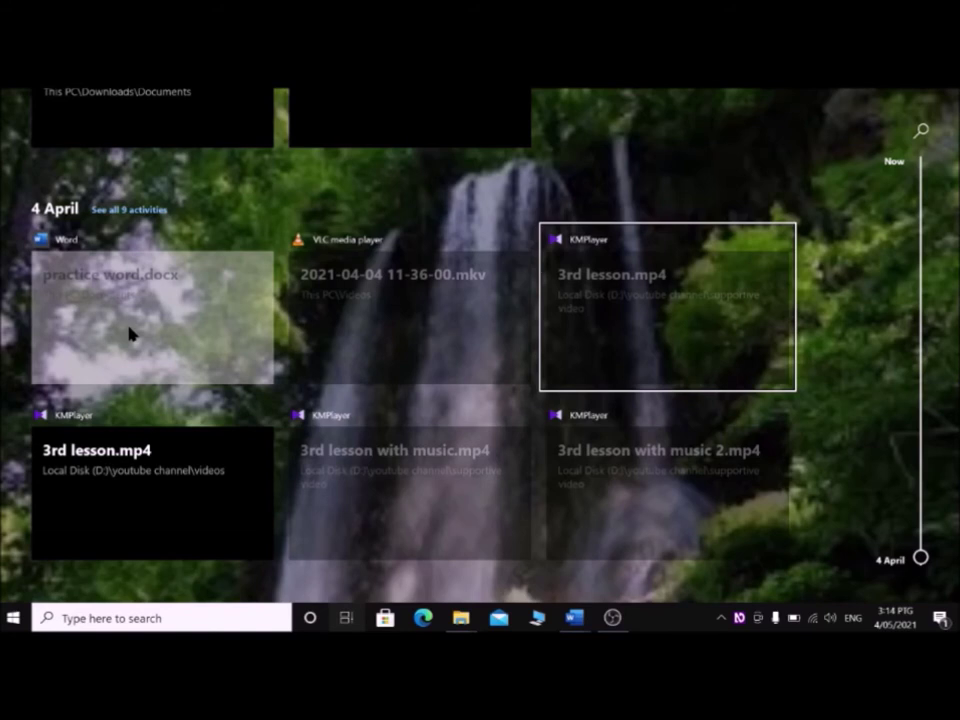
pyautogui.press('Up')
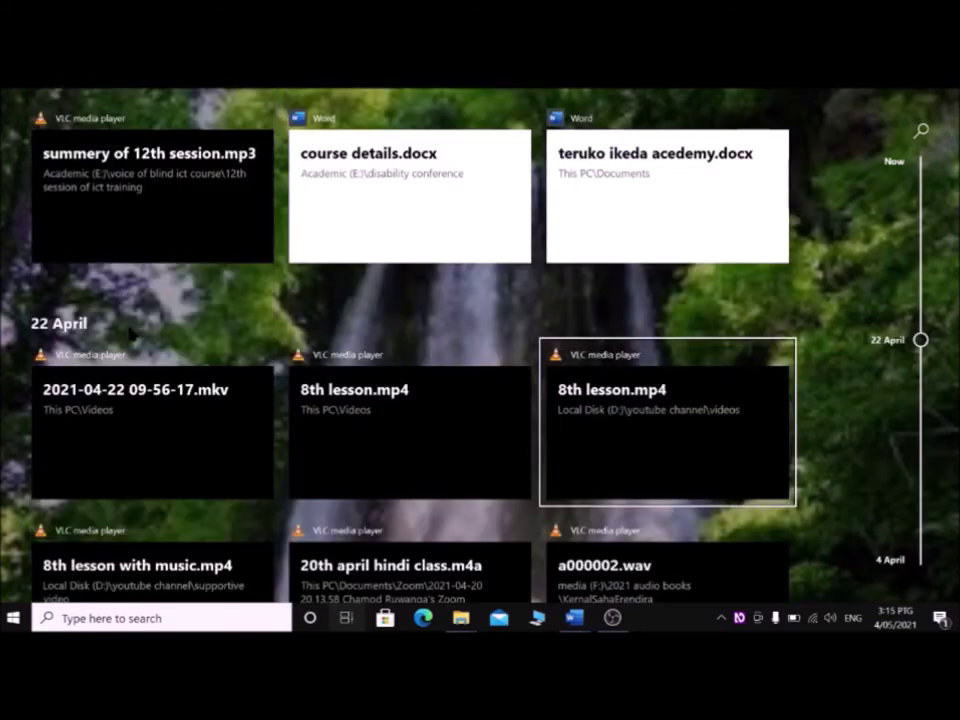
pyautogui.press('Left')
pyautogui.press('Right')
pyautogui.press('Up')
pyautogui.press('Up')
pyautogui.press('Up')
# Open the Badda_Pura_Sudu_Redda_Wage MP3 from the 25 April activities in VLC and dismiss the update offer
pyautogui.press('Tab')
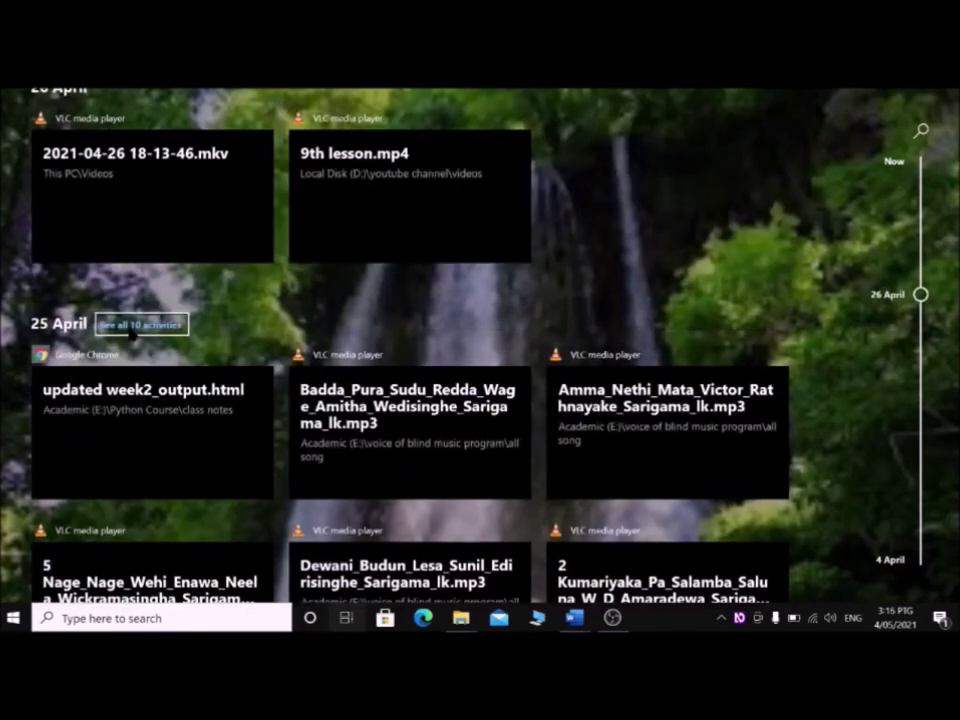
pyautogui.press('Tab')
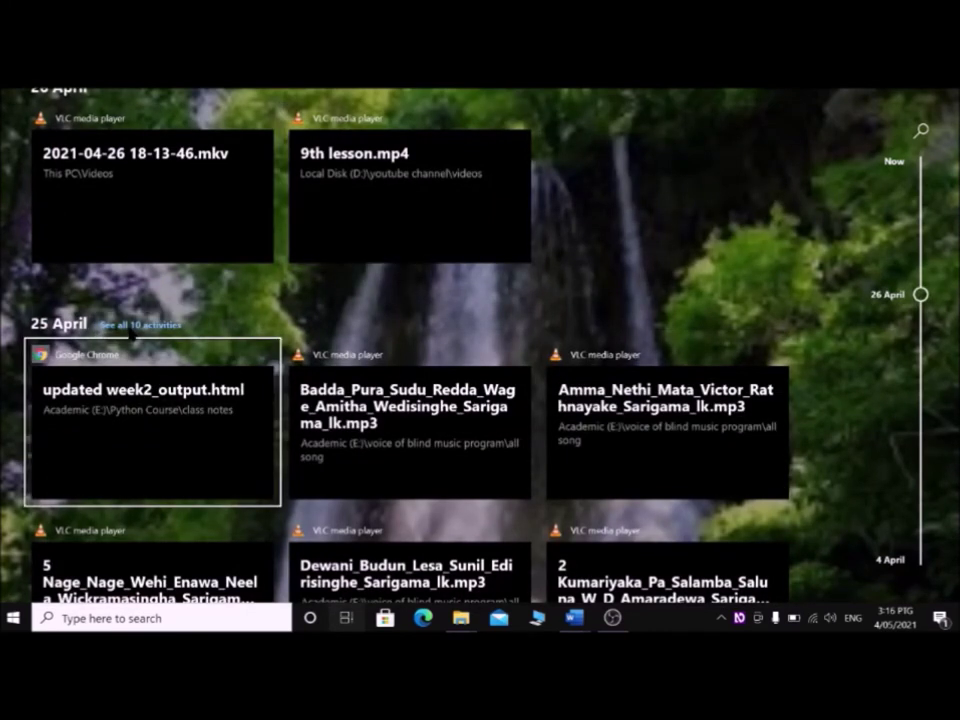
pyautogui.press('Right')
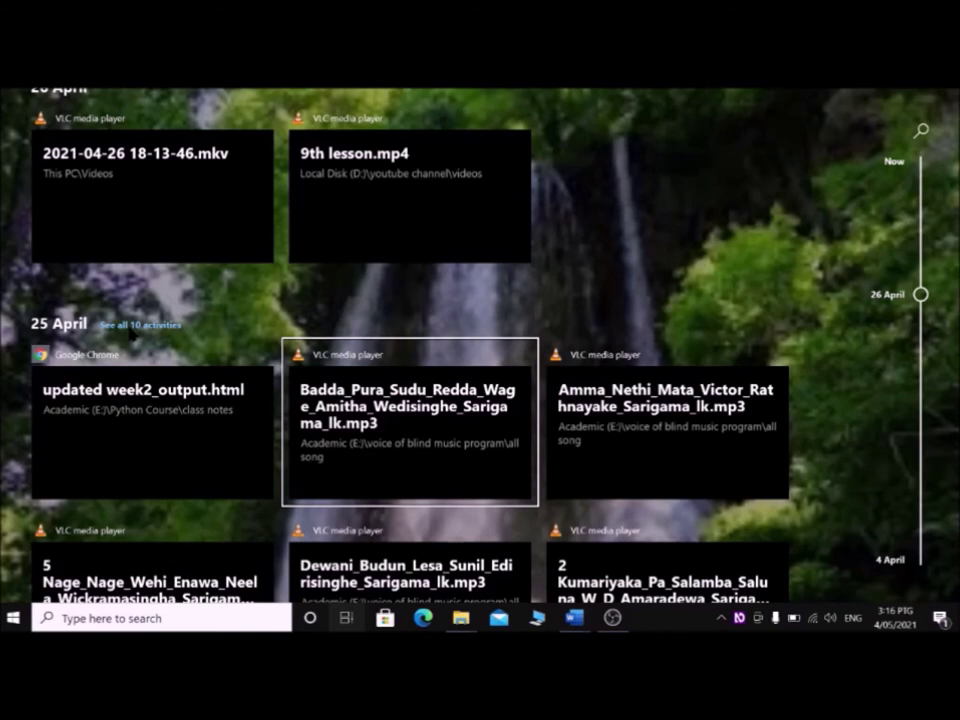
pyautogui.press('Return')
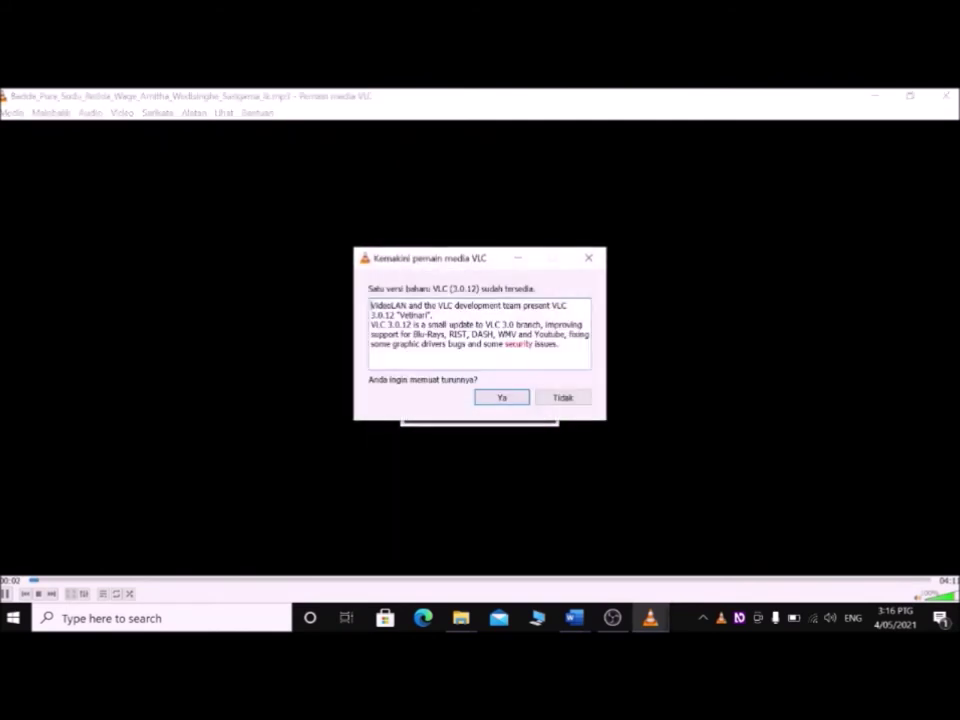
pyautogui.press('Escape')
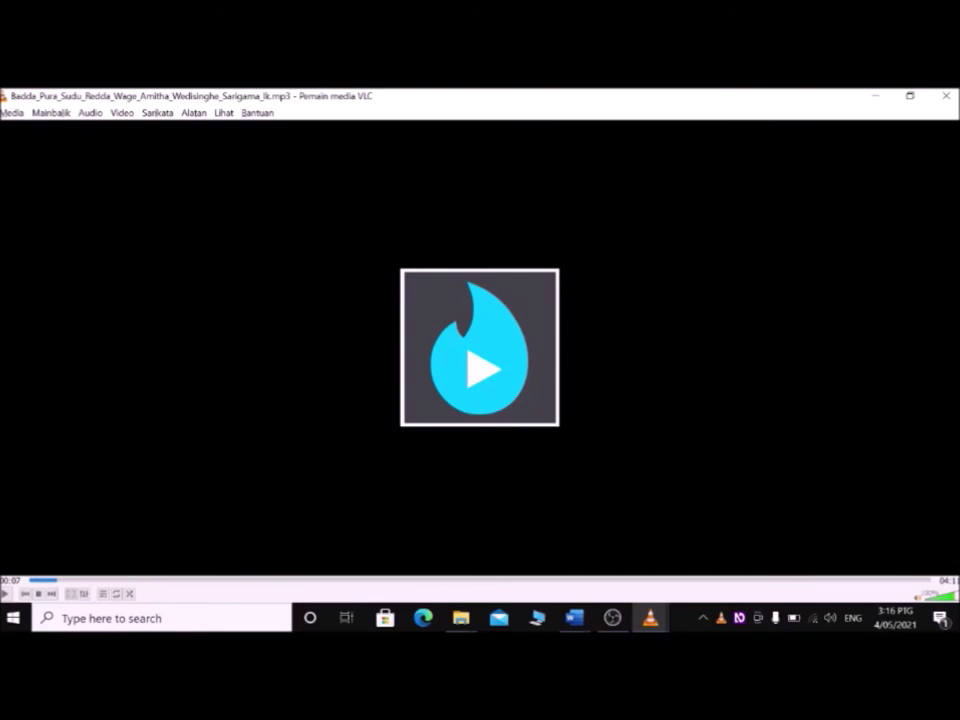
# Close VLC, then find This PC through search and open it in a maximized window
pyautogui.hotkey('ctrl', 'q')
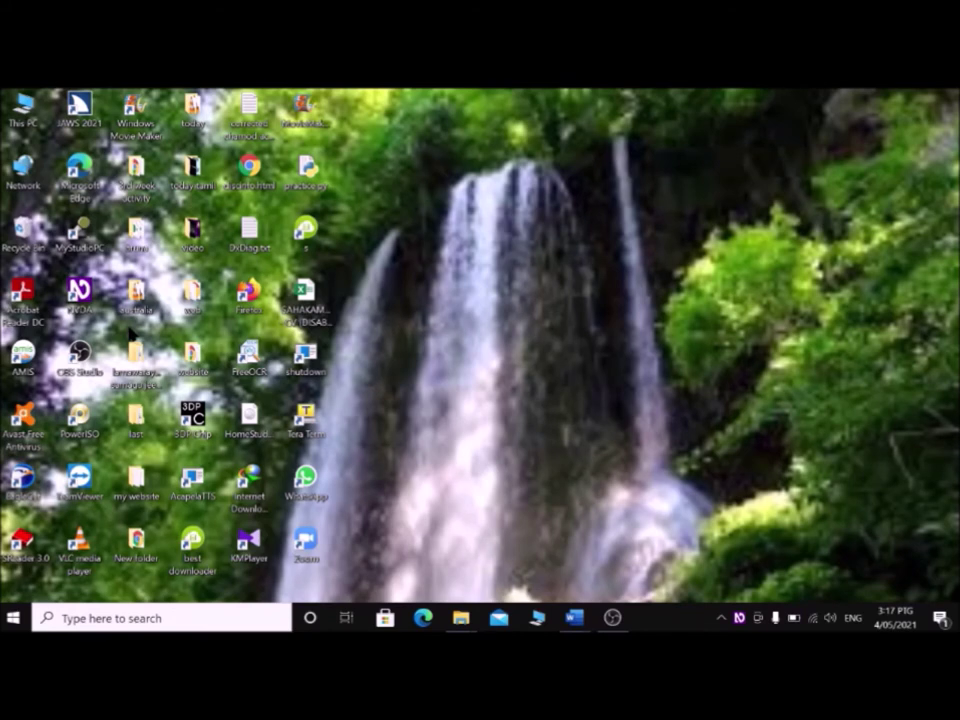
pyautogui.press('super')
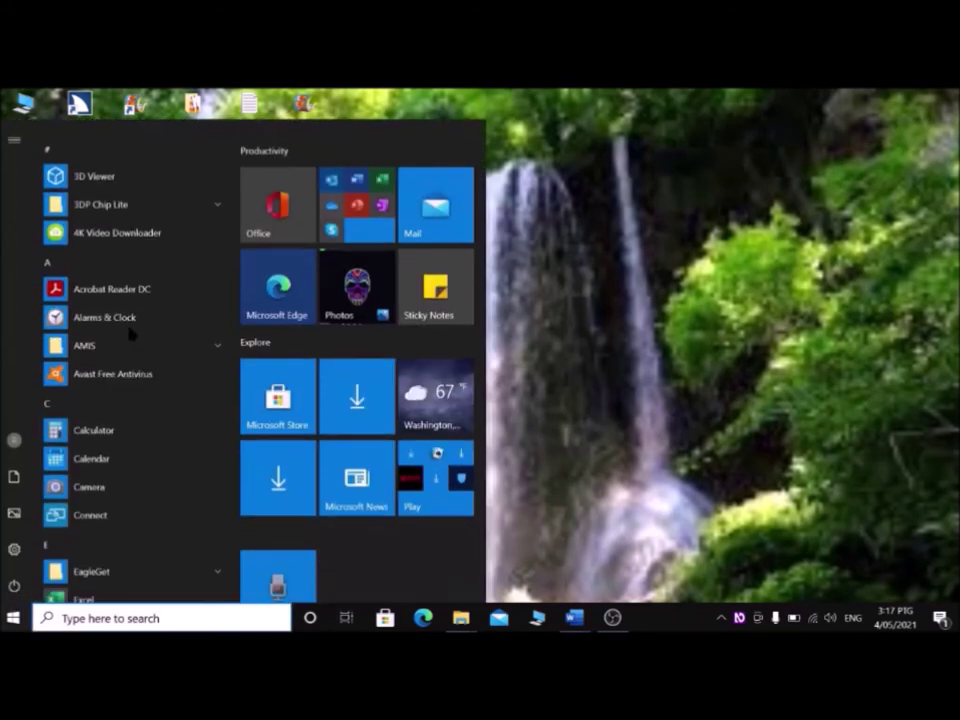
pyautogui.write('th')
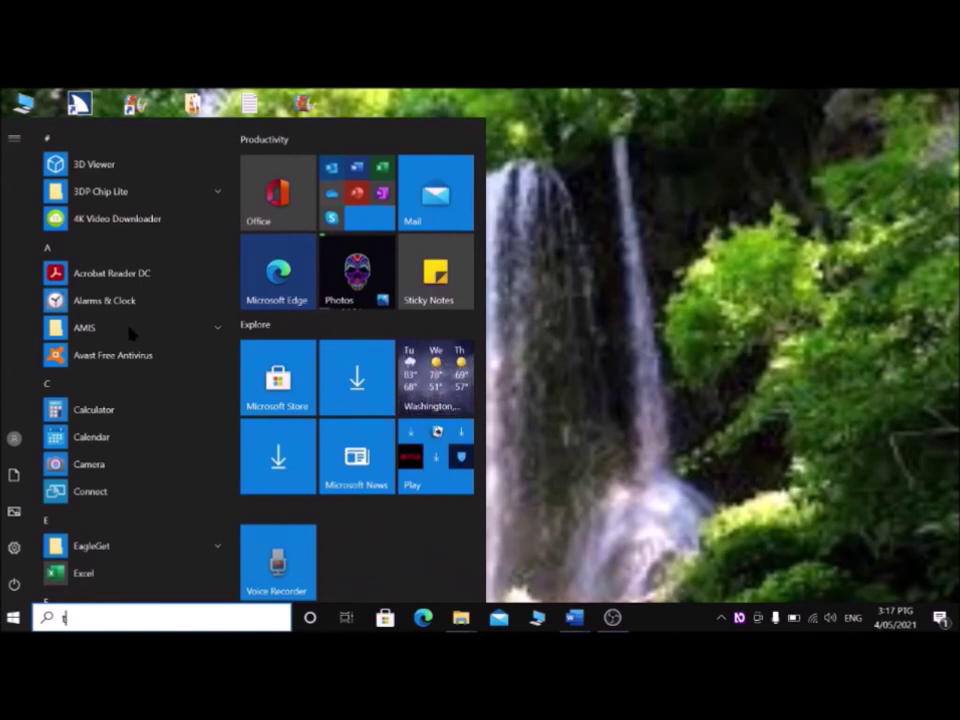
pyautogui.press('Return')
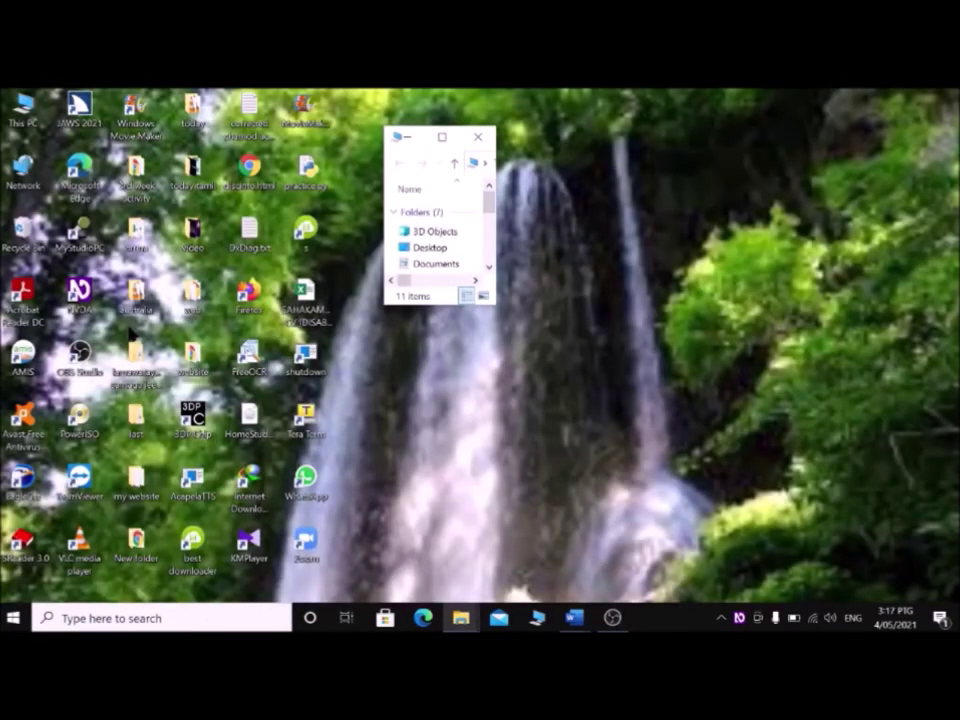
pyautogui.hotkey('alt', 'space')
pyautogui.press('x')
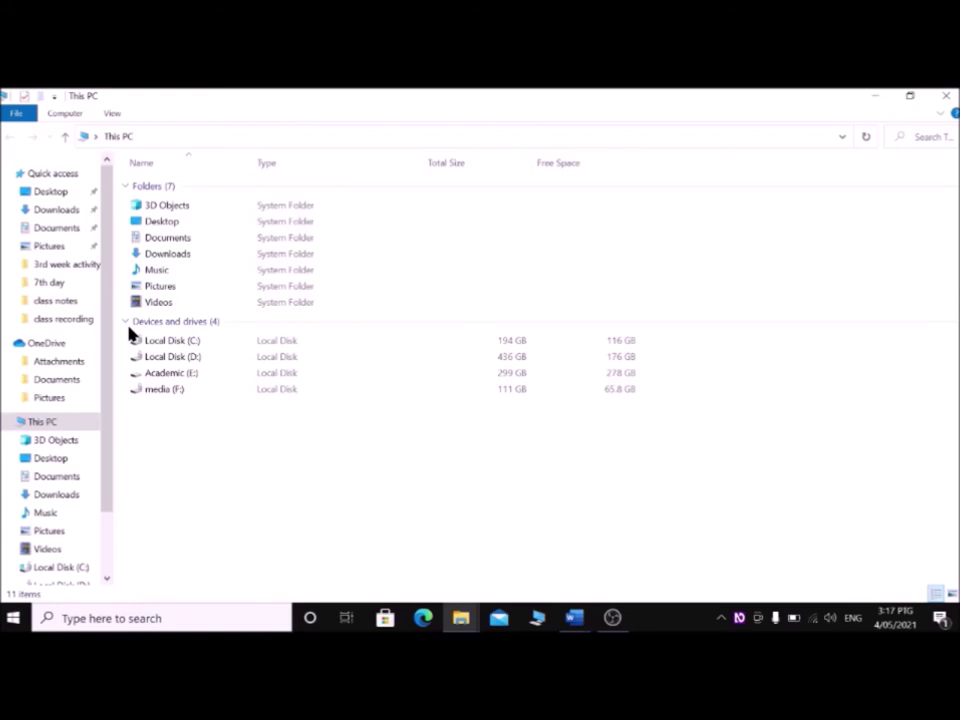
# Show the access-key hints in the This PC window, dismiss them and return to the desktop
pyautogui.press('alt')
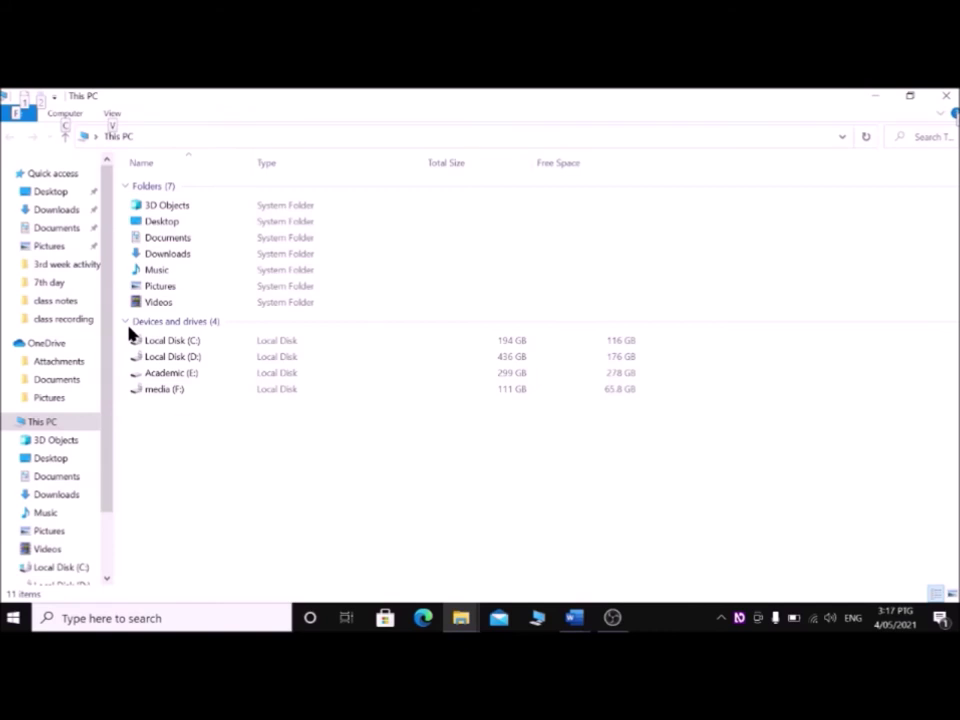
pyautogui.press('Escape')
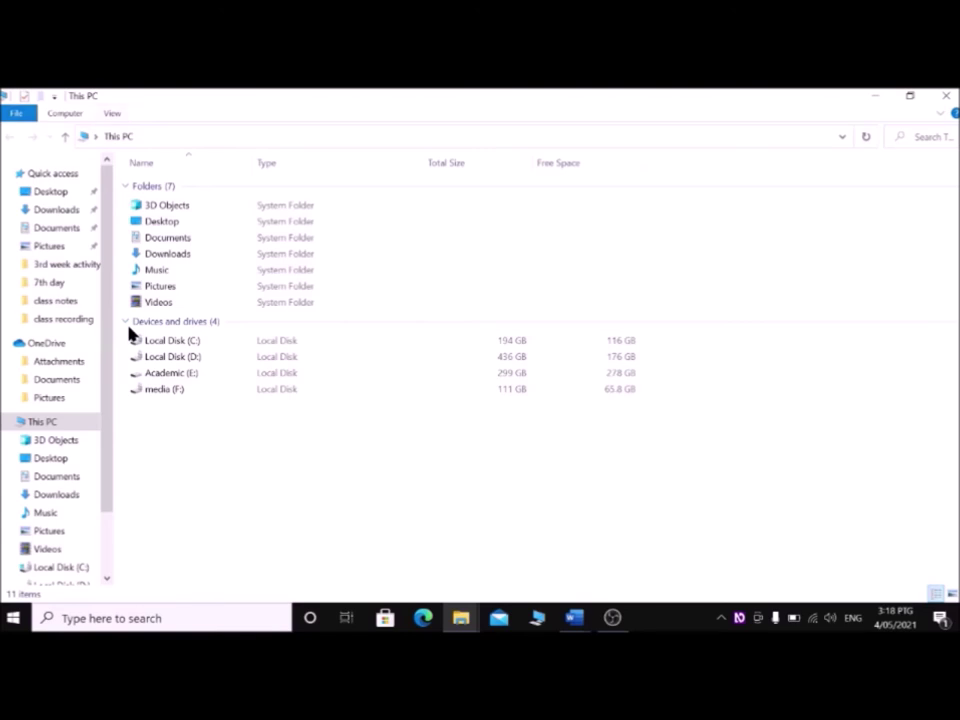
pyautogui.hotkey('alt', 'f')
pyautogui.press('super+d')
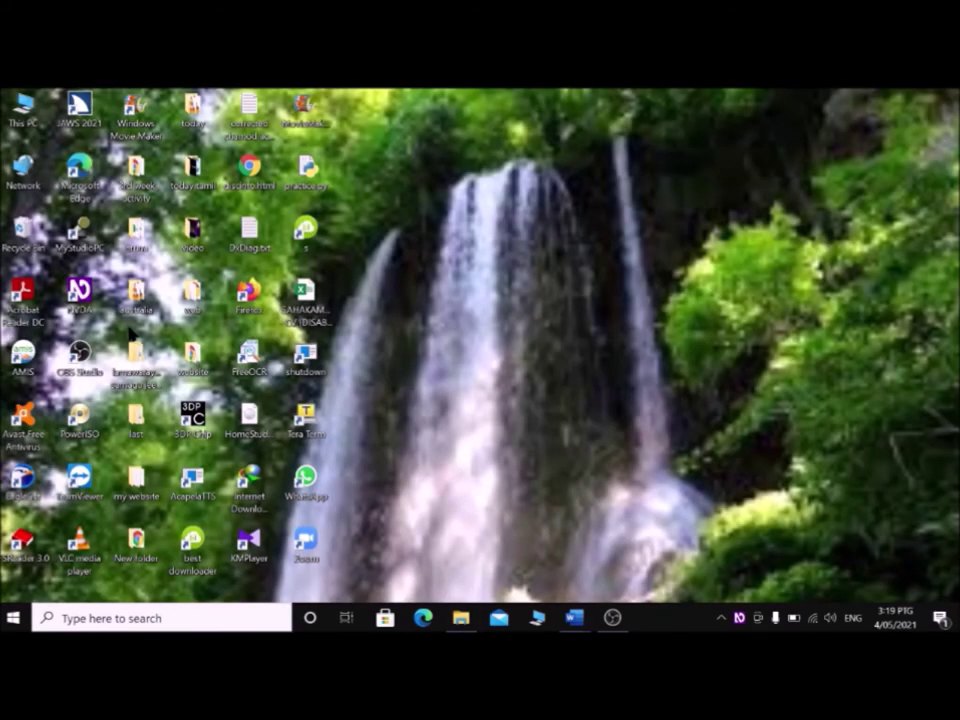
# Switch to the Documents folder window, examine its access-key hints and view options, and return to the desktop
pyautogui.hotkey('alt', 'Tab')
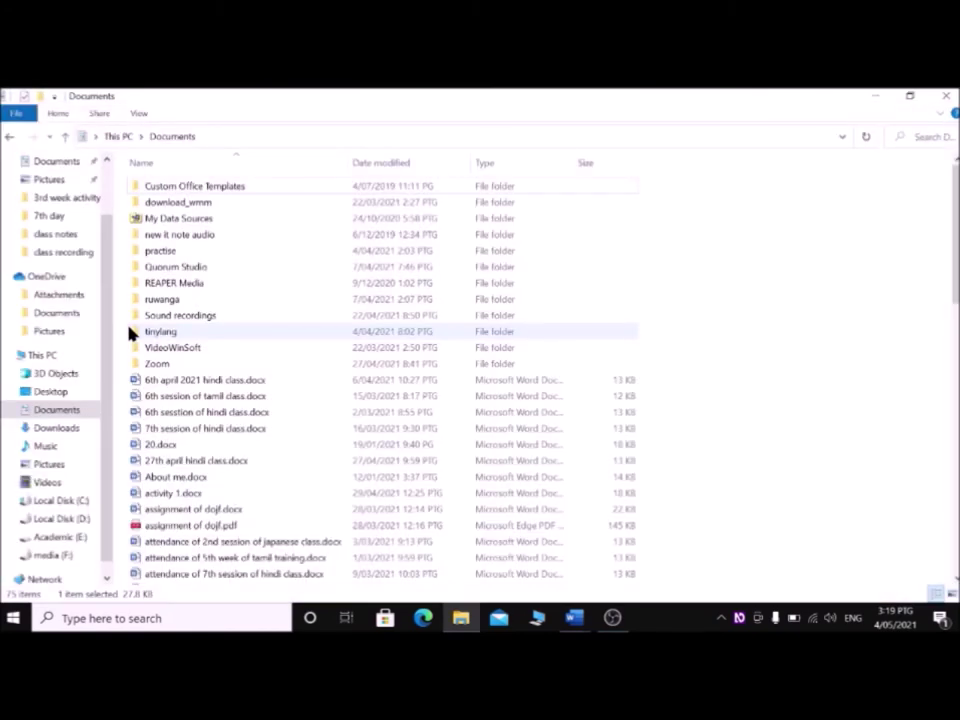
pyautogui.press('alt')
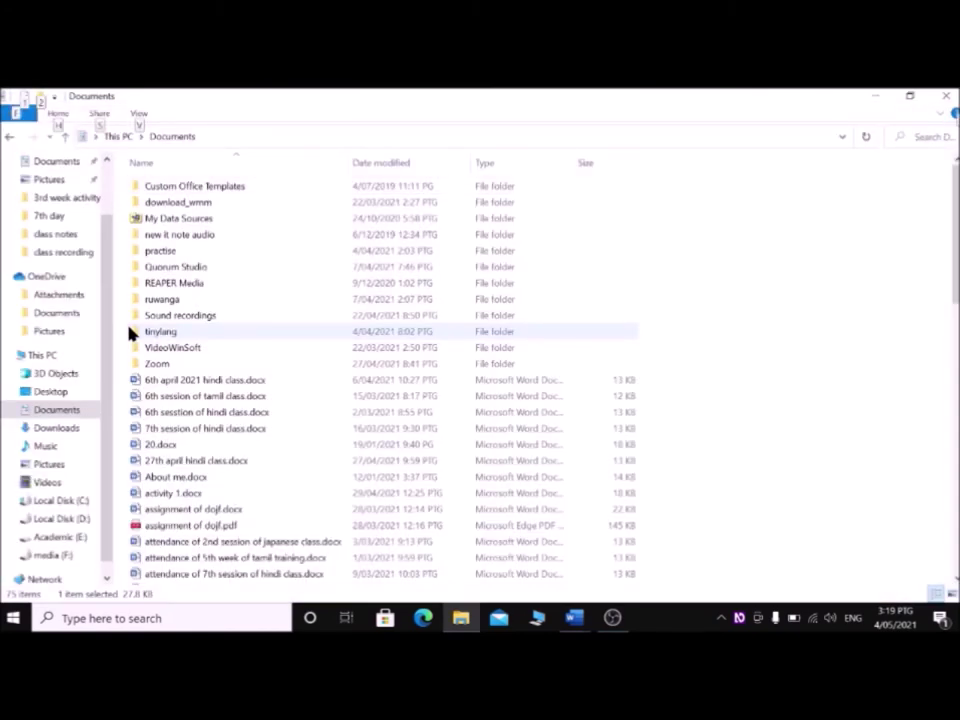
pyautogui.press('alt')
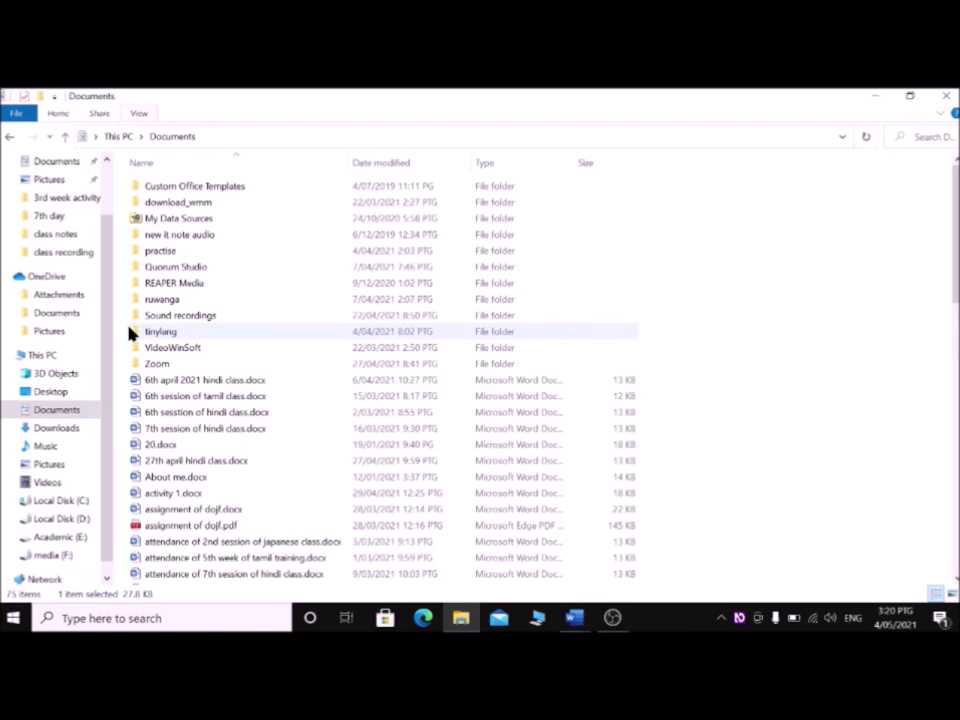
pyautogui.hotkey('alt', 'v')
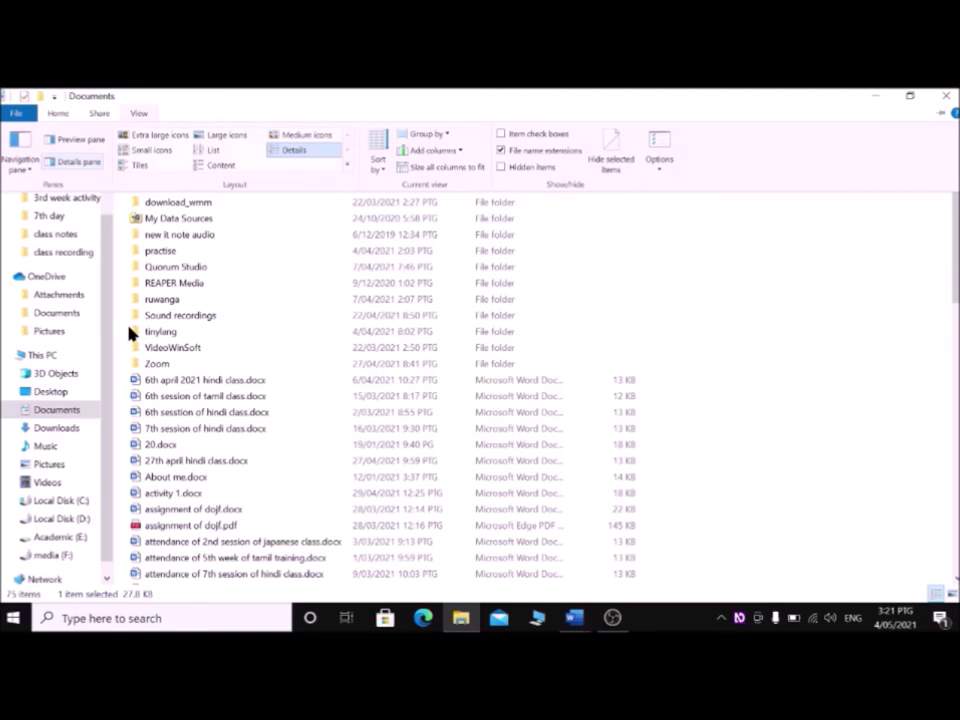
pyautogui.press('super+d')
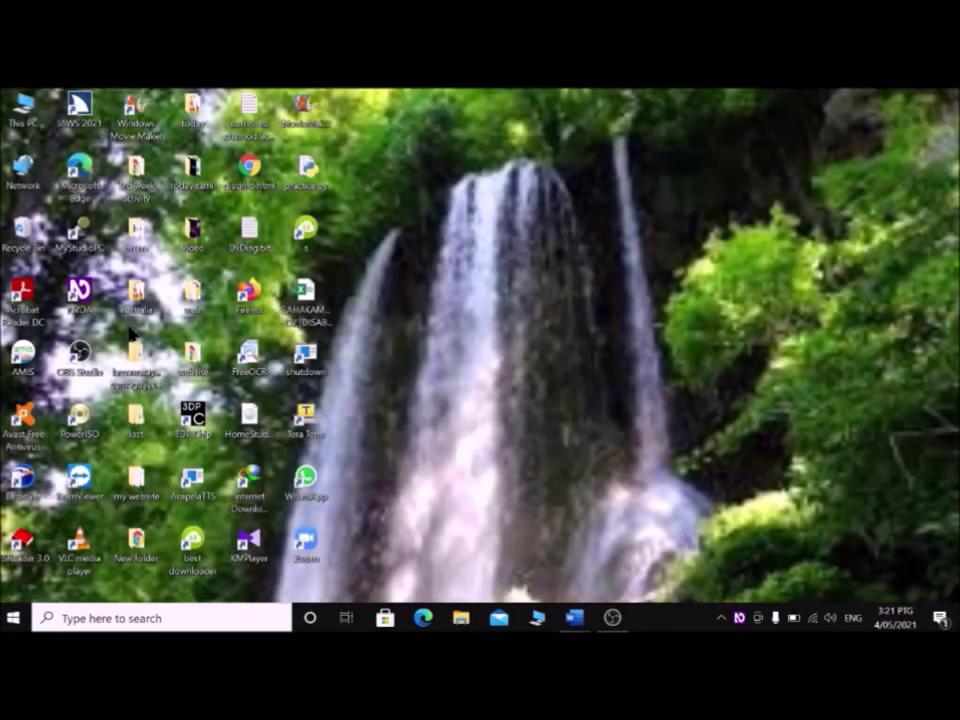
# Switch to the unsaved Word document, start closing it, go through the save prompt's choices up to Don't Save, and cancel
pyautogui.hotkey('alt', 'Tab')
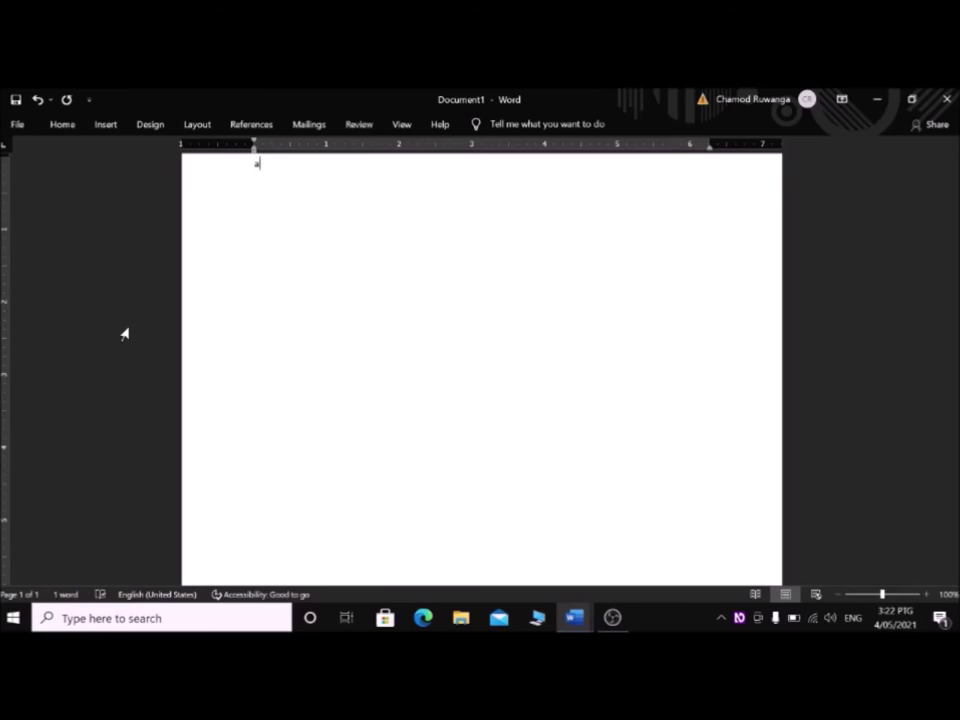
pyautogui.hotkey('alt', 'F4')
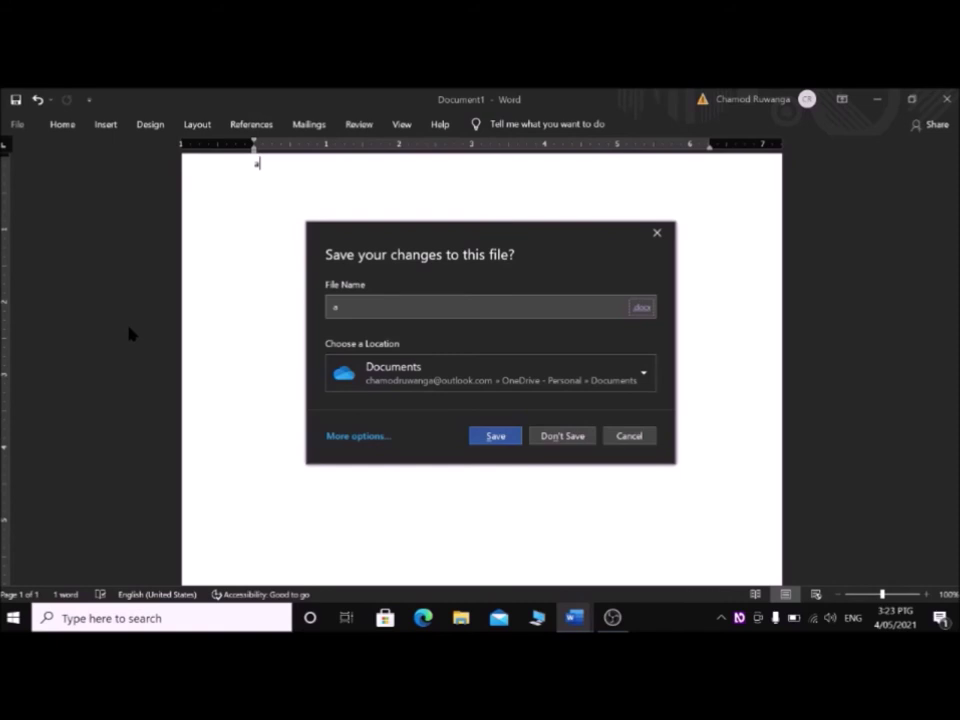
pyautogui.press('Tab')
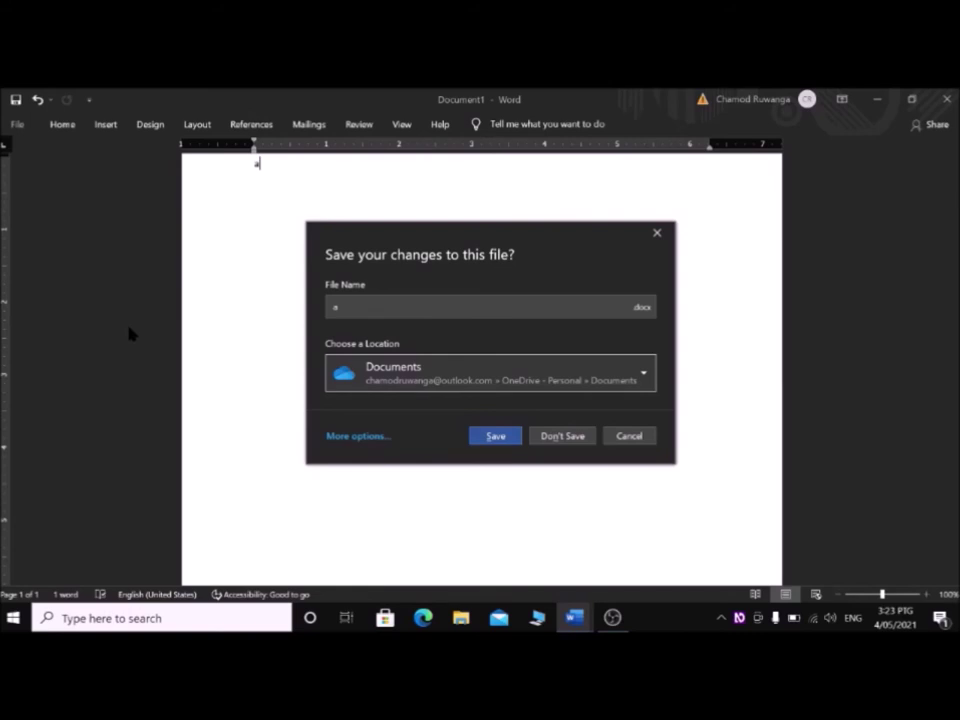
pyautogui.press('Tab')
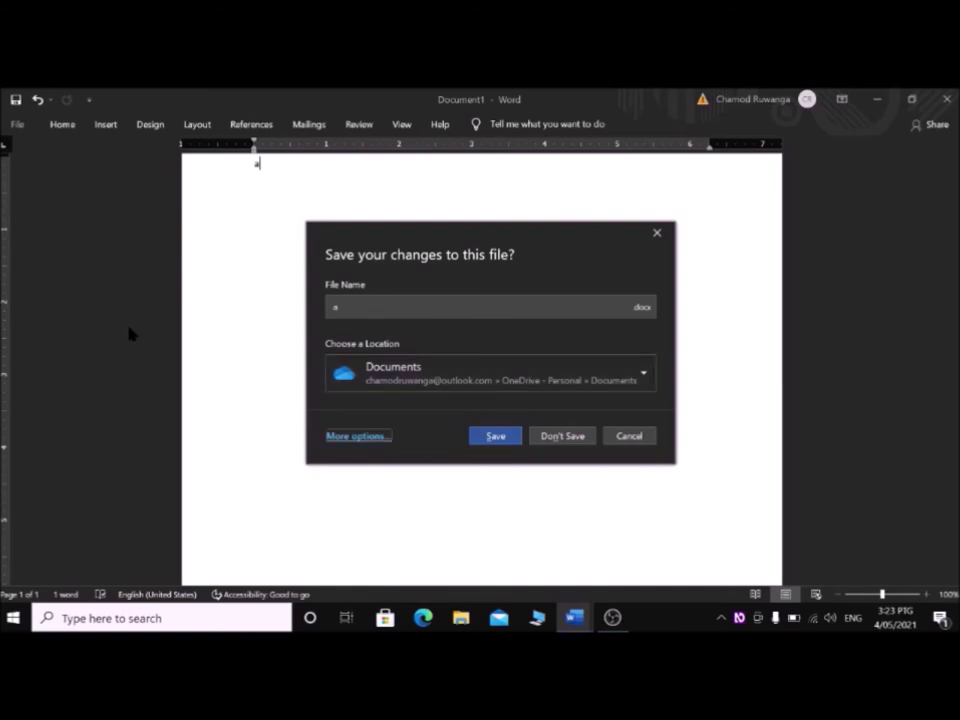
pyautogui.press('Tab')
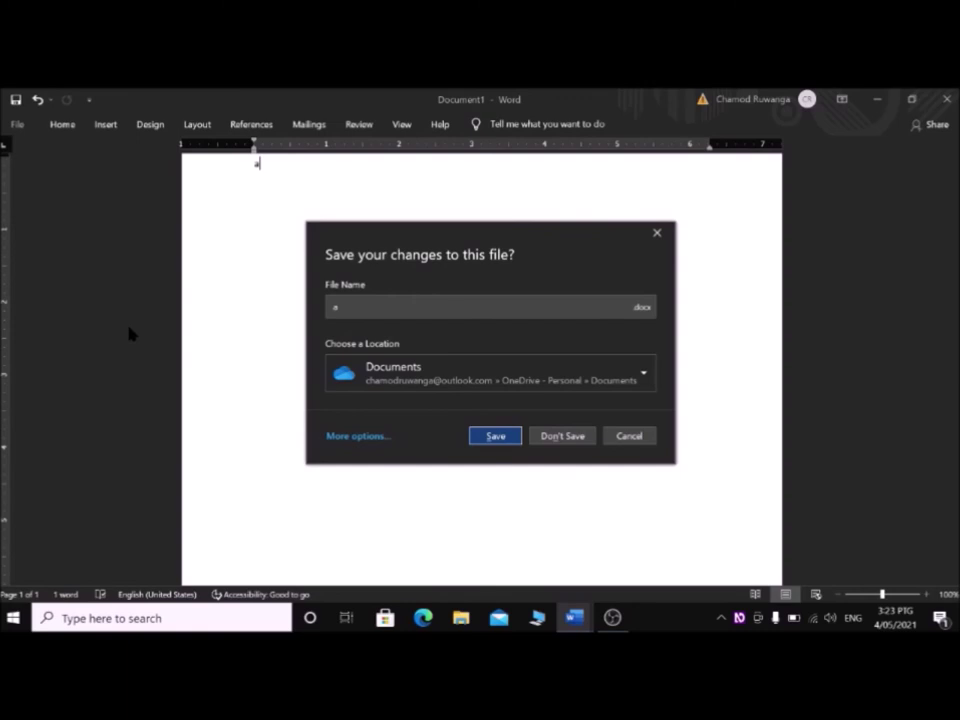
pyautogui.press('Tab')
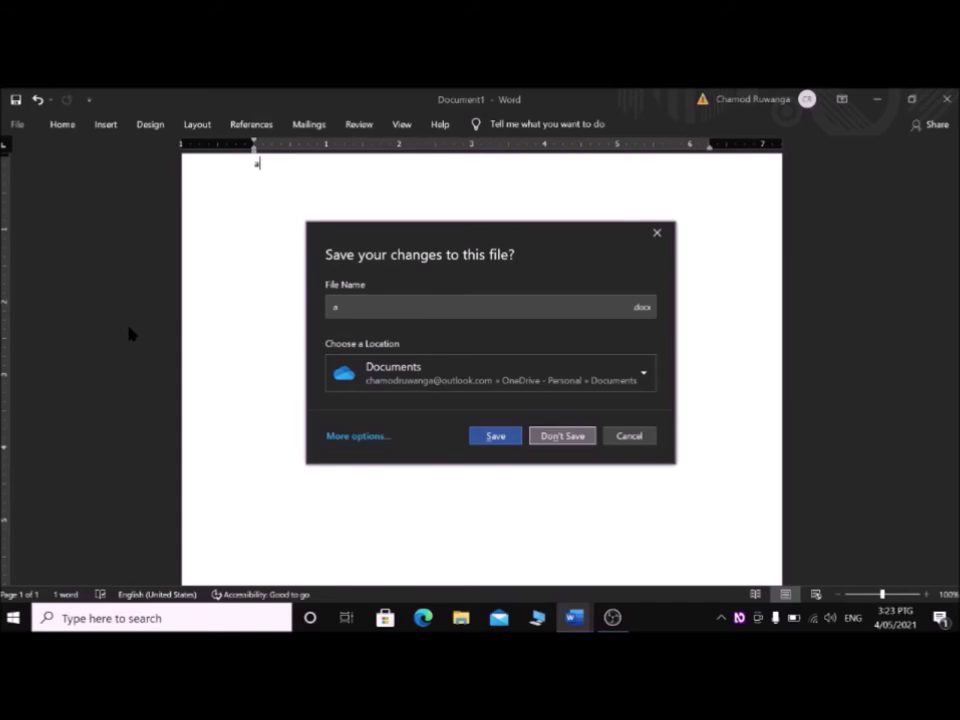
pyautogui.press('Escape')
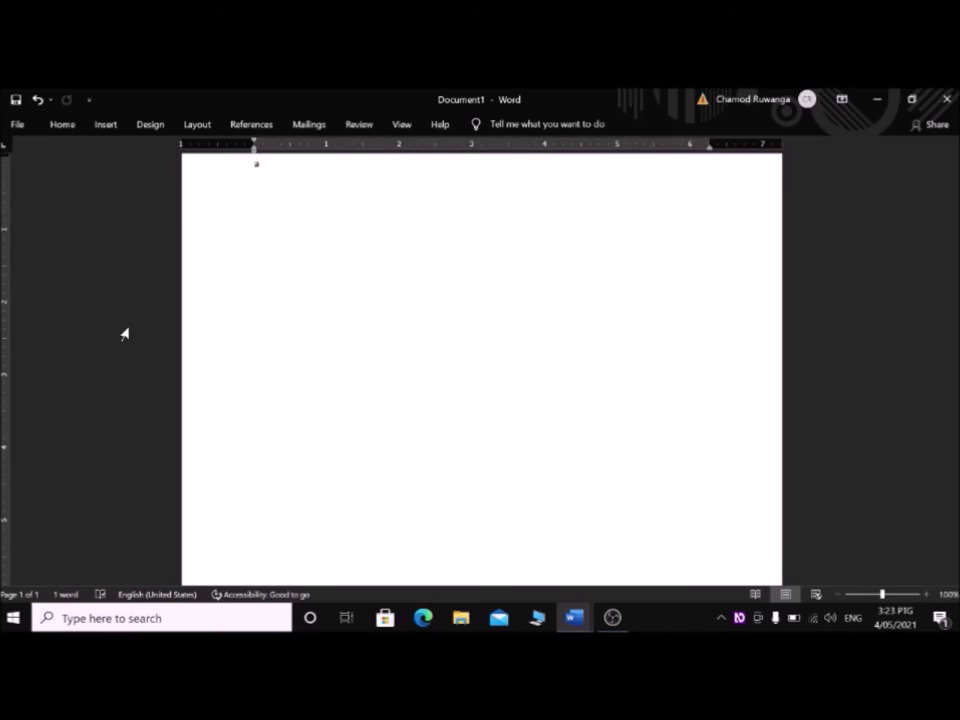
# Open the Font settings, go through the Latin text font, font style and size fields, and close the dialog
pyautogui.hotkey('ctrl', 'd')
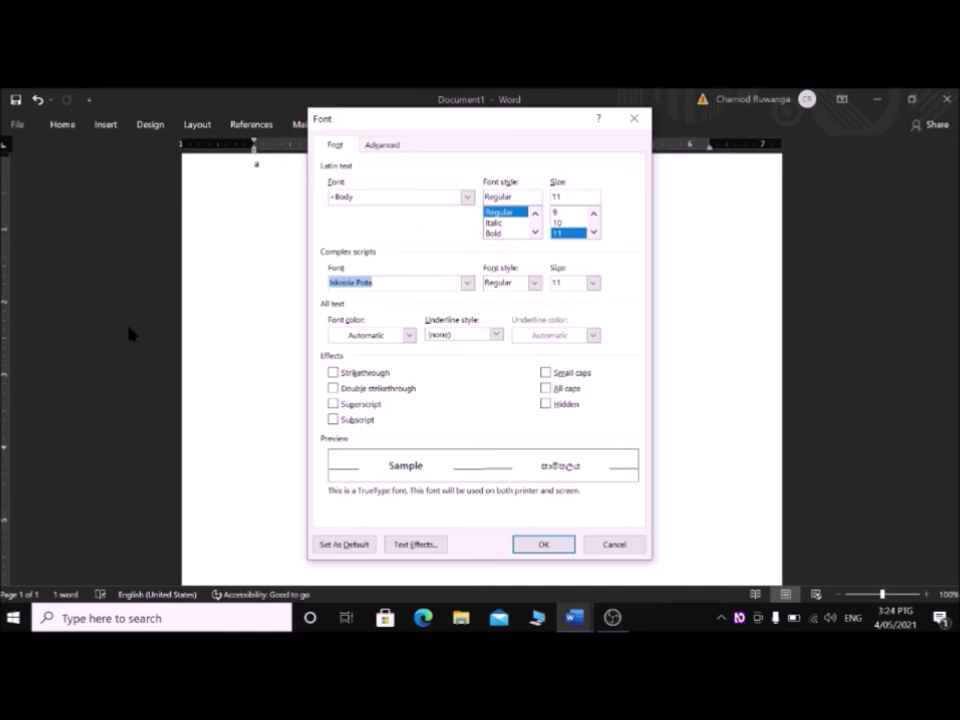
pyautogui.hotkey('alt', 'f')
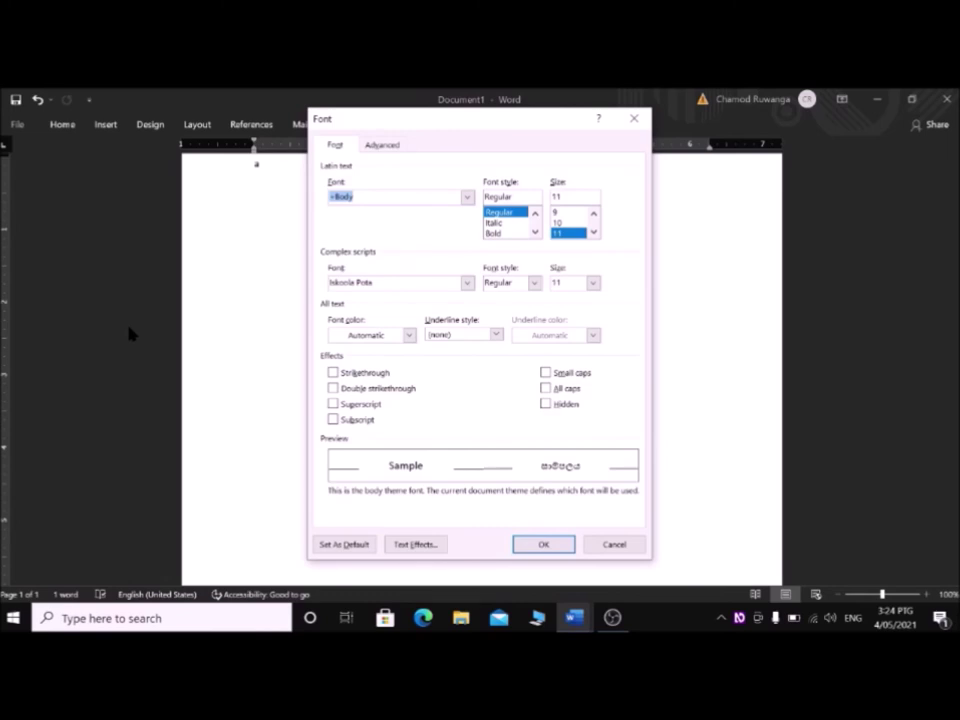
pyautogui.press('Tab')
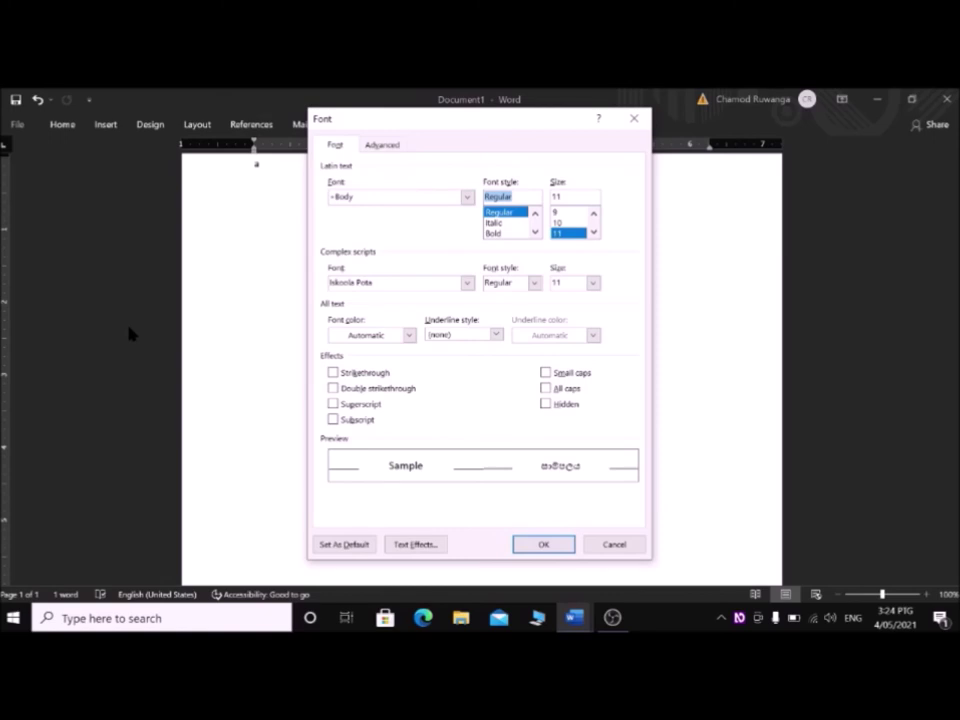
pyautogui.press('Tab')
pyautogui.press('Return')
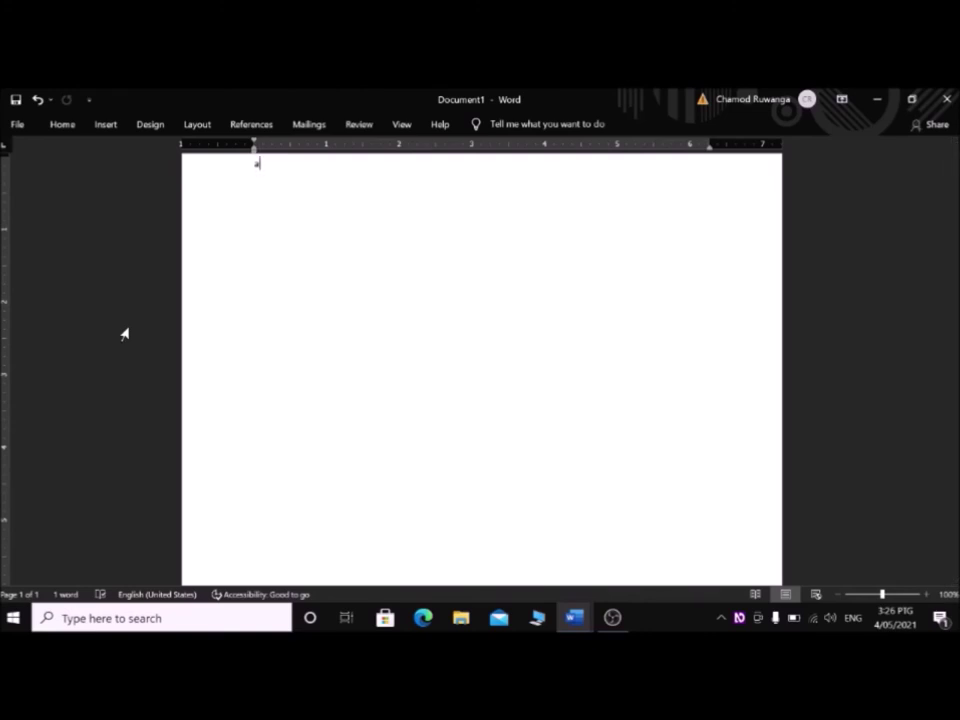
# Examine the page layout commands with their access-key hints and return to the document
pyautogui.press('alt')
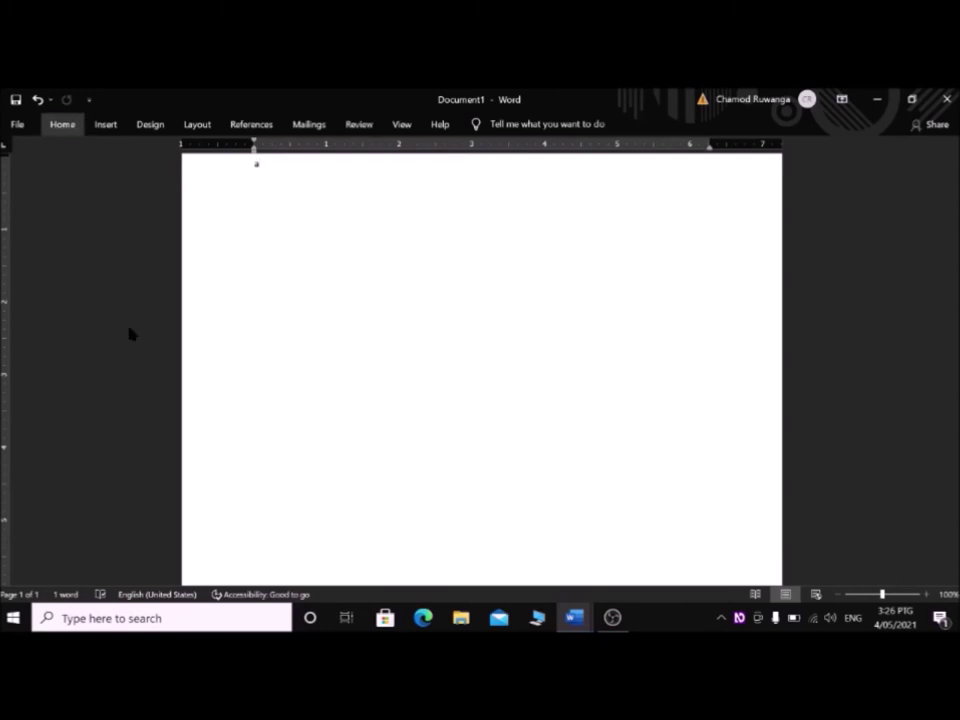
pyautogui.press('alt')
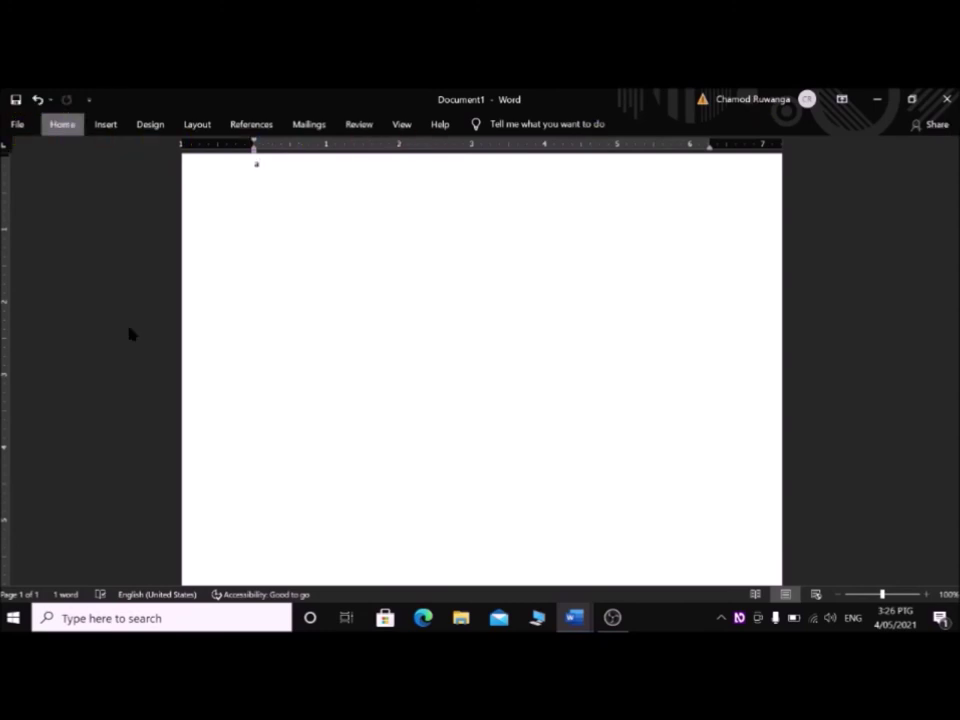
pyautogui.press('Right')
pyautogui.press('Right')
pyautogui.press('Right')
pyautogui.press('Return')
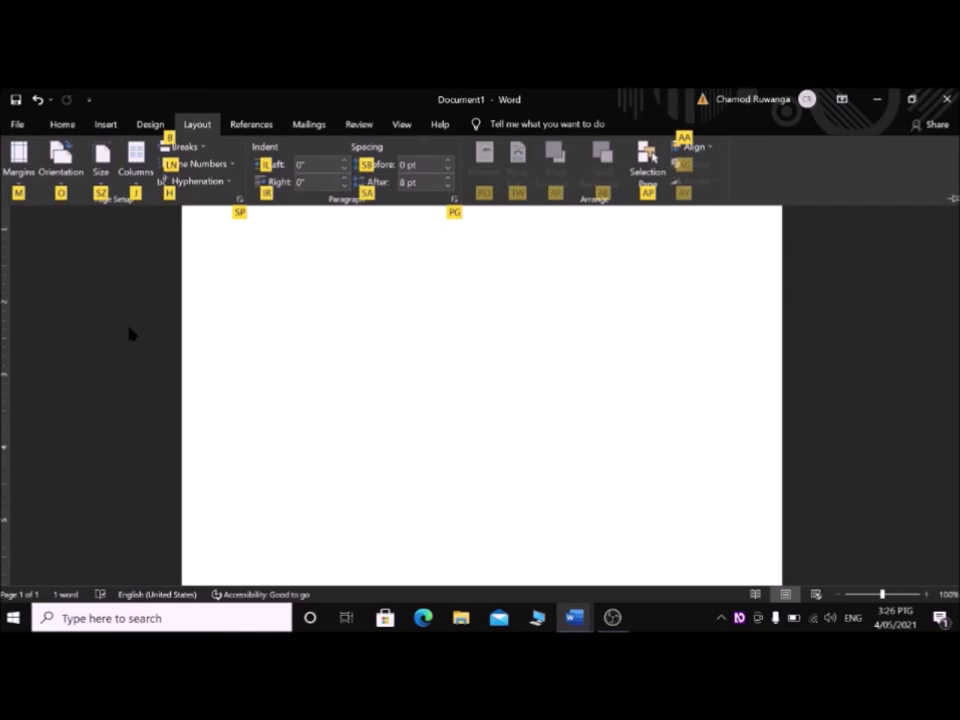
pyautogui.press('Down')
pyautogui.press('Down')
pyautogui.press('Escape')
pyautogui.press('Escape')
pyautogui.press('Left')
pyautogui.press('Left')
pyautogui.press('Left')
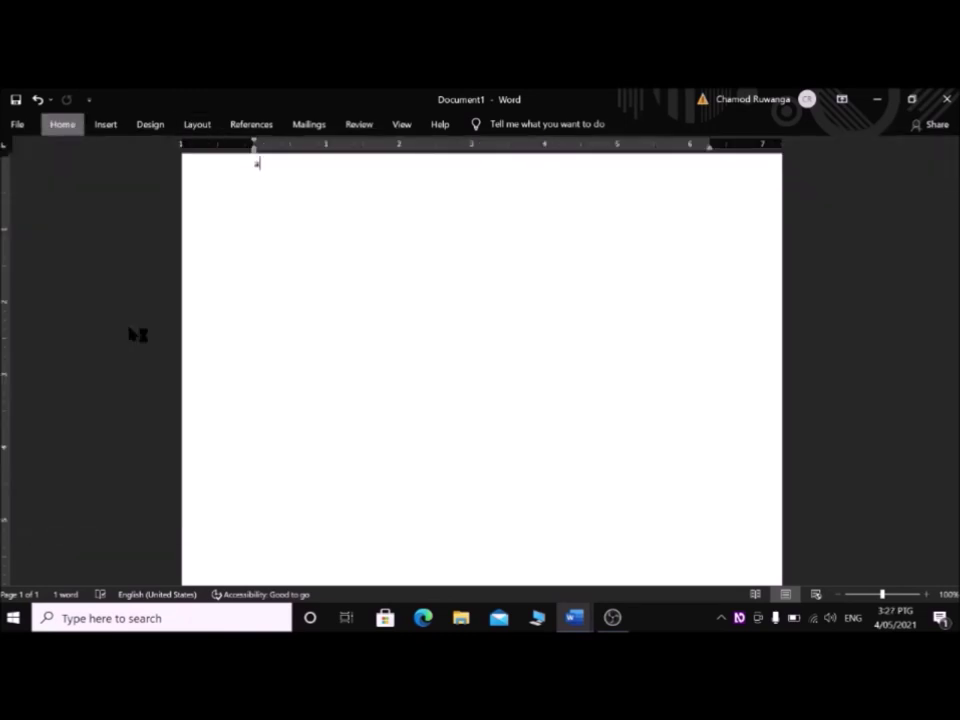
# Open Page Setup and look through the Margins, Paper and Layout settings, ending on the margin fields
pyautogui.hotkey('alt', 'p')
pyautogui.press('s')
pyautogui.press('p')
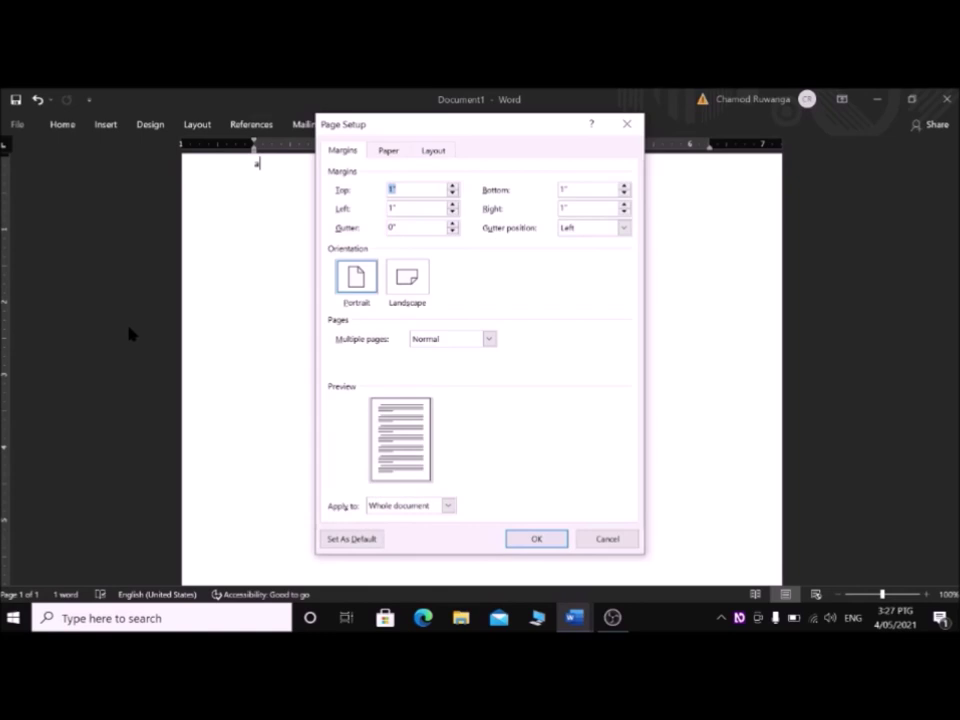
pyautogui.hotkey('ctrl', 'Tab')
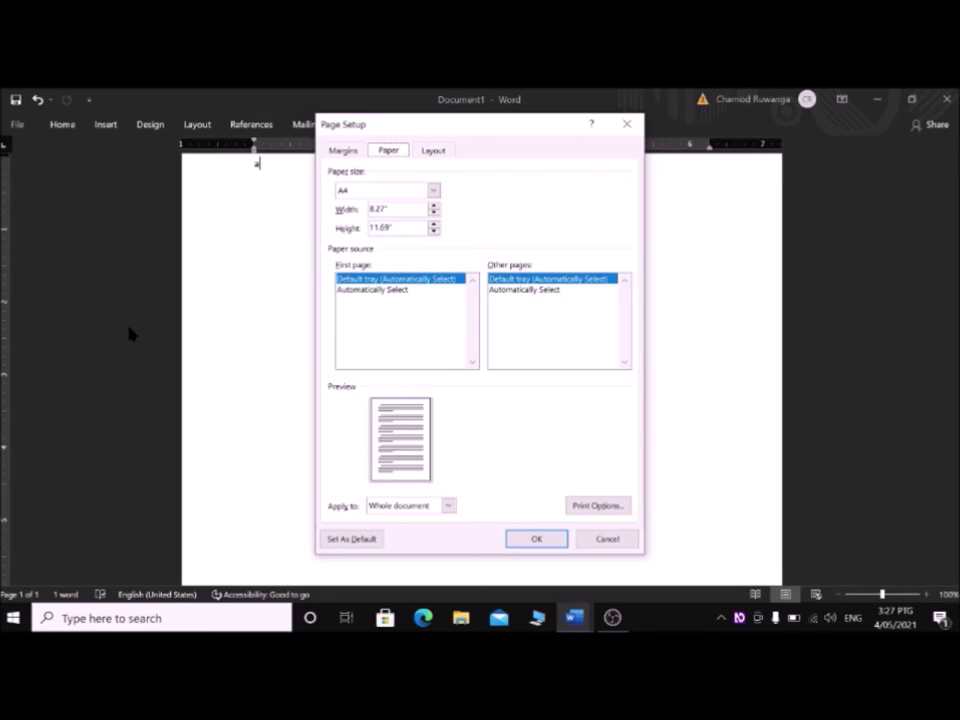
pyautogui.hotkey('ctrl', 'Tab')
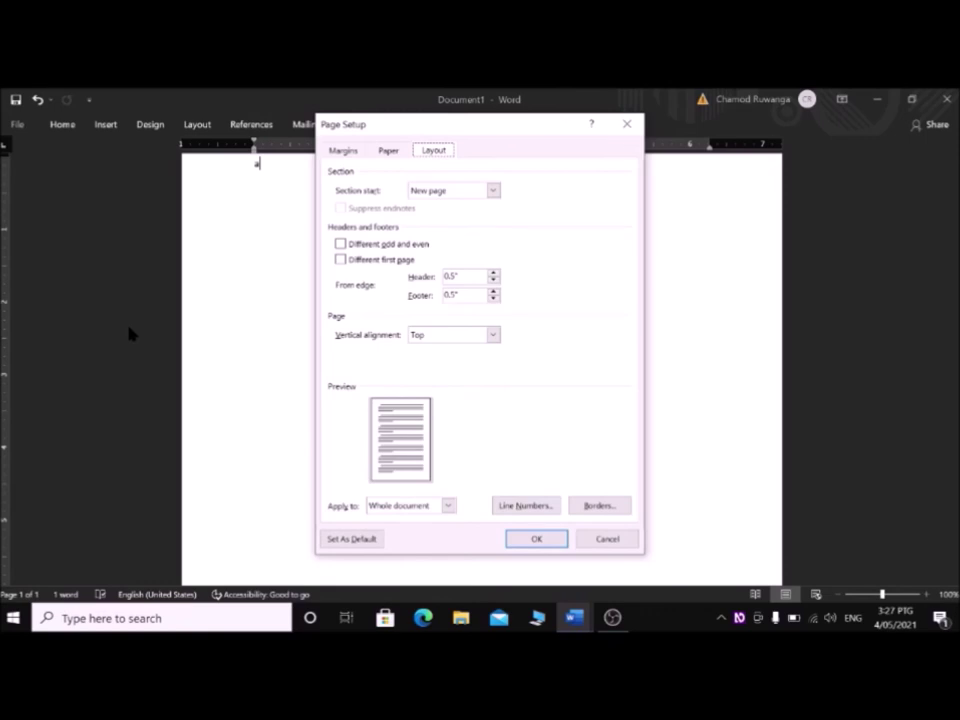
pyautogui.hotkey('ctrl', 'Tab')
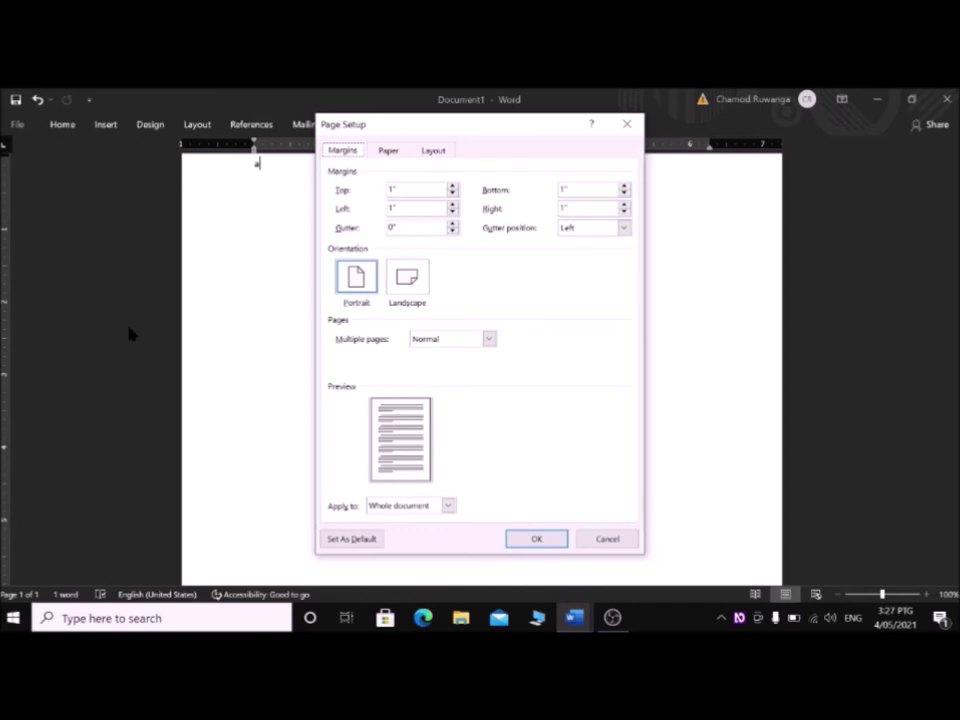
pyautogui.press('Tab')
pyautogui.press('Tab')
pyautogui.hotkey('shift', 'Tab')
# Show the desktop and move the focus to the NVDA icon in the notification area
pyautogui.press('super+d')
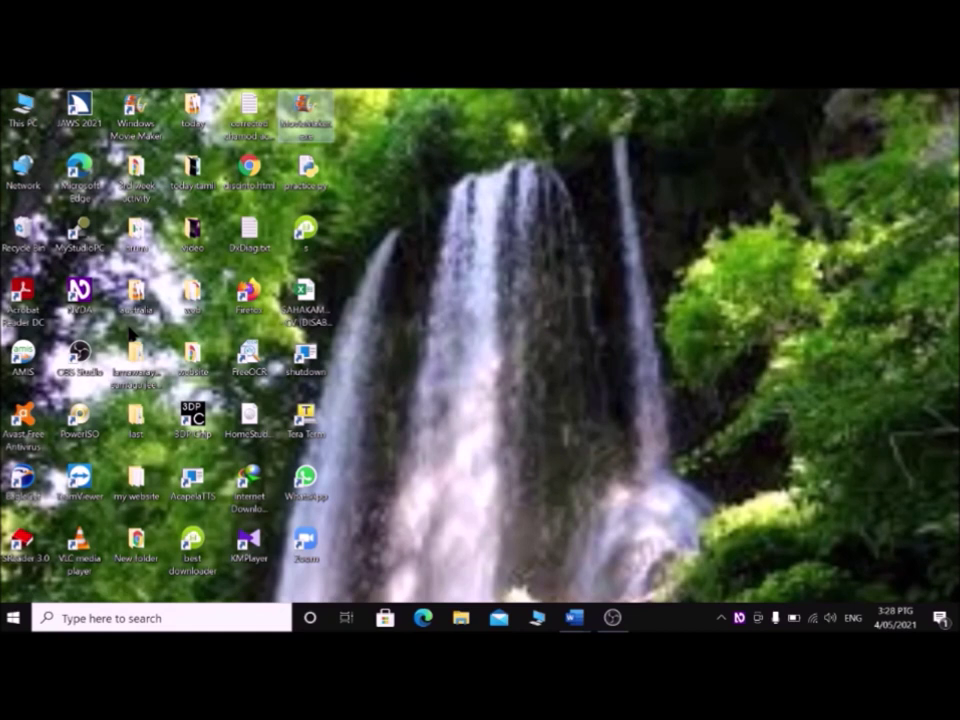
pyautogui.press('super+b')
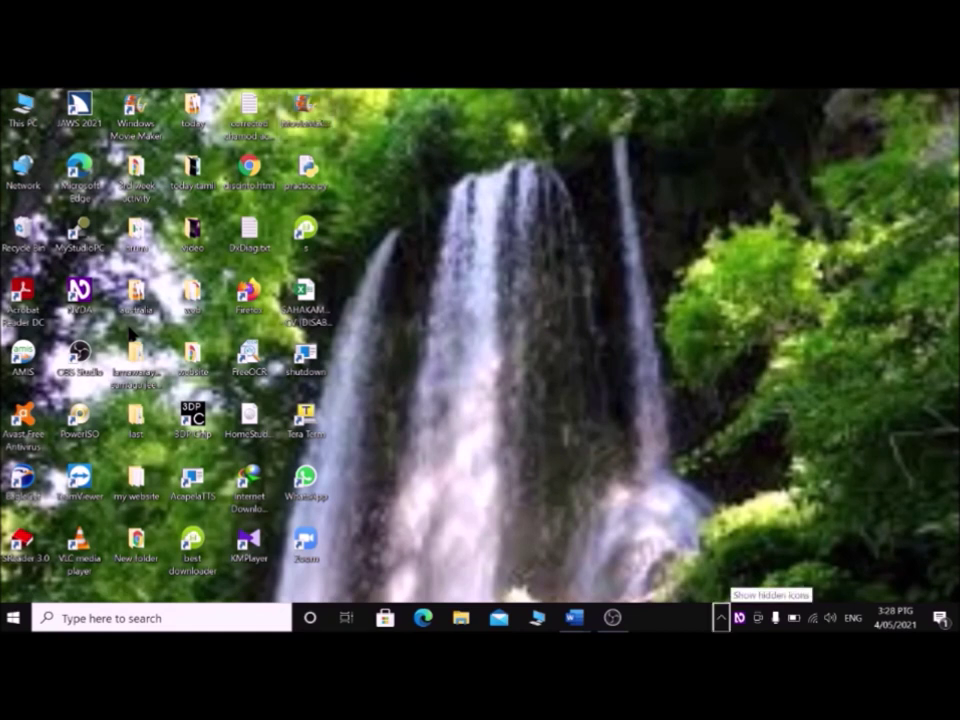
pyautogui.press('Right')
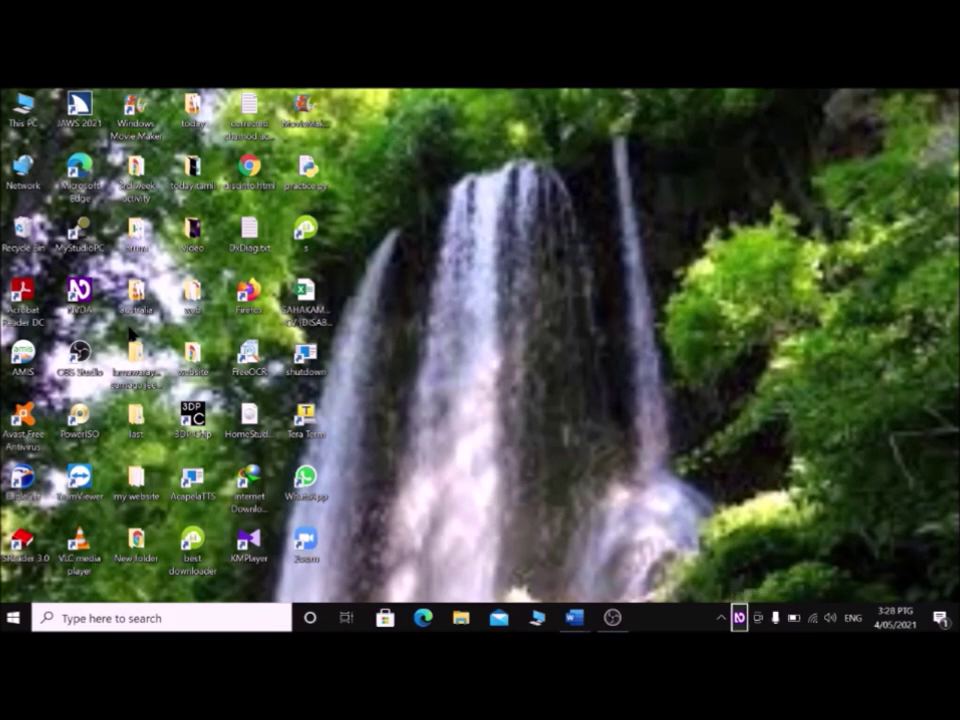
# Go through the notification area icons from Meet Now past microphone, battery and network to the speaker icon
pyautogui.press('Right')
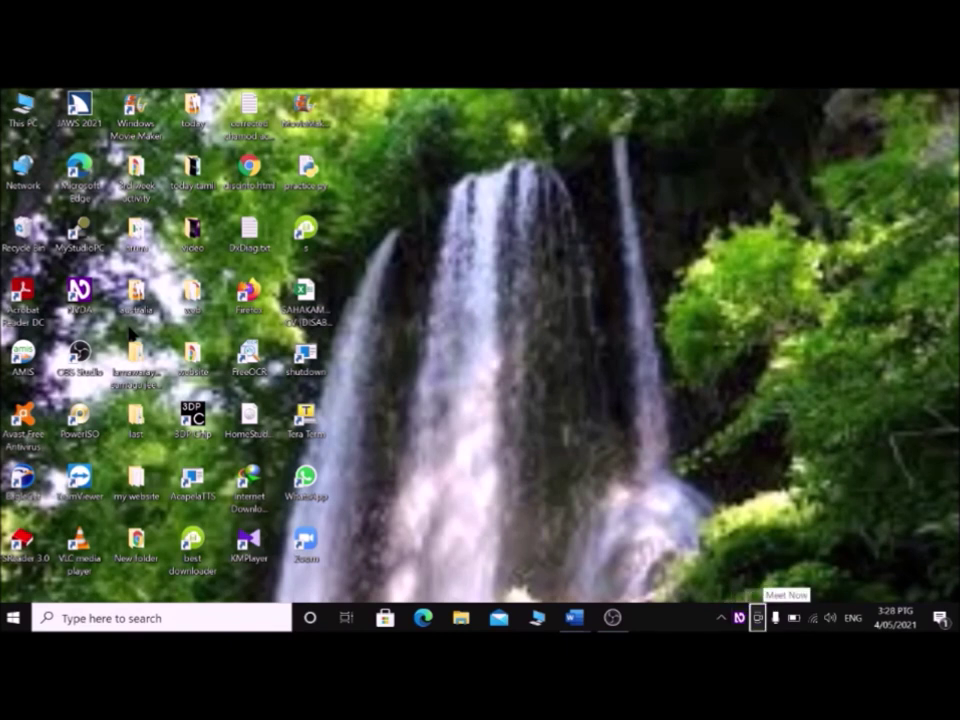
pyautogui.press('Right')
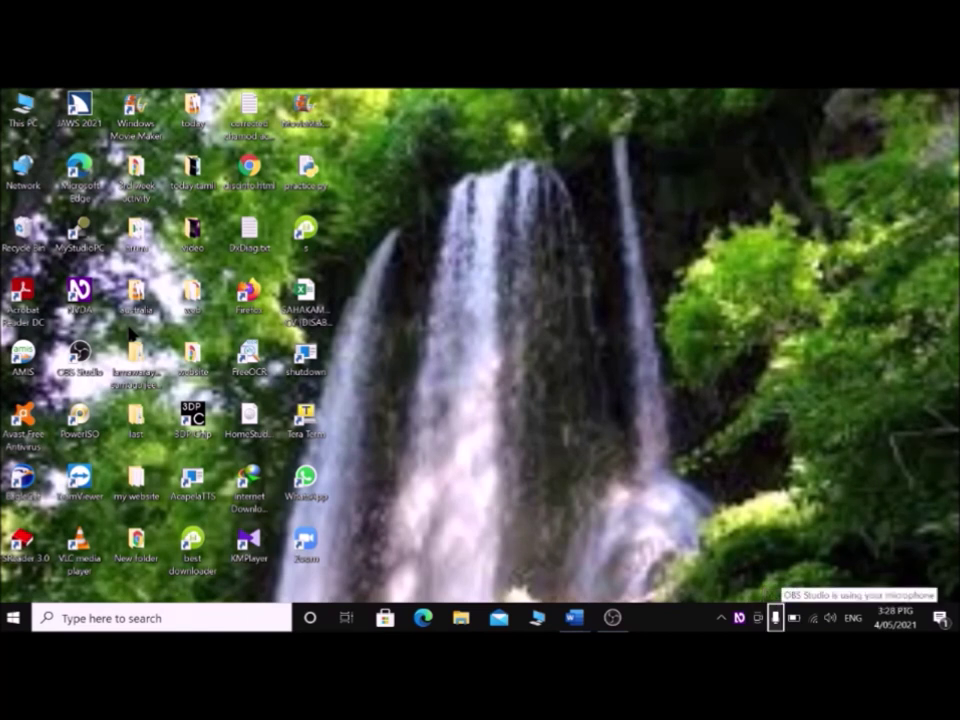
pyautogui.press('Right')
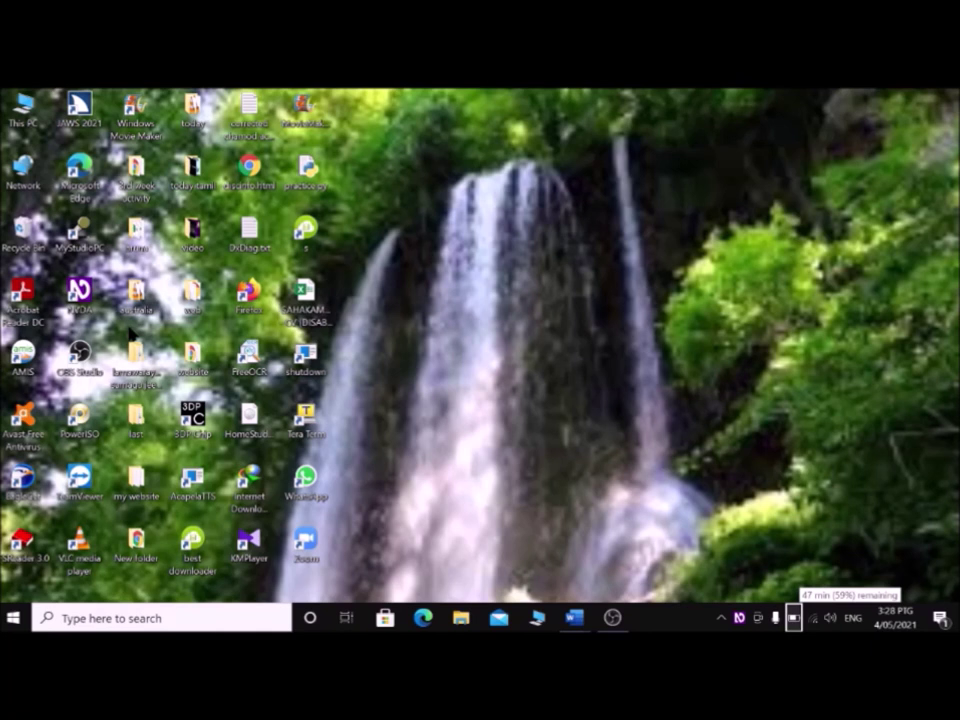
pyautogui.press('Right')
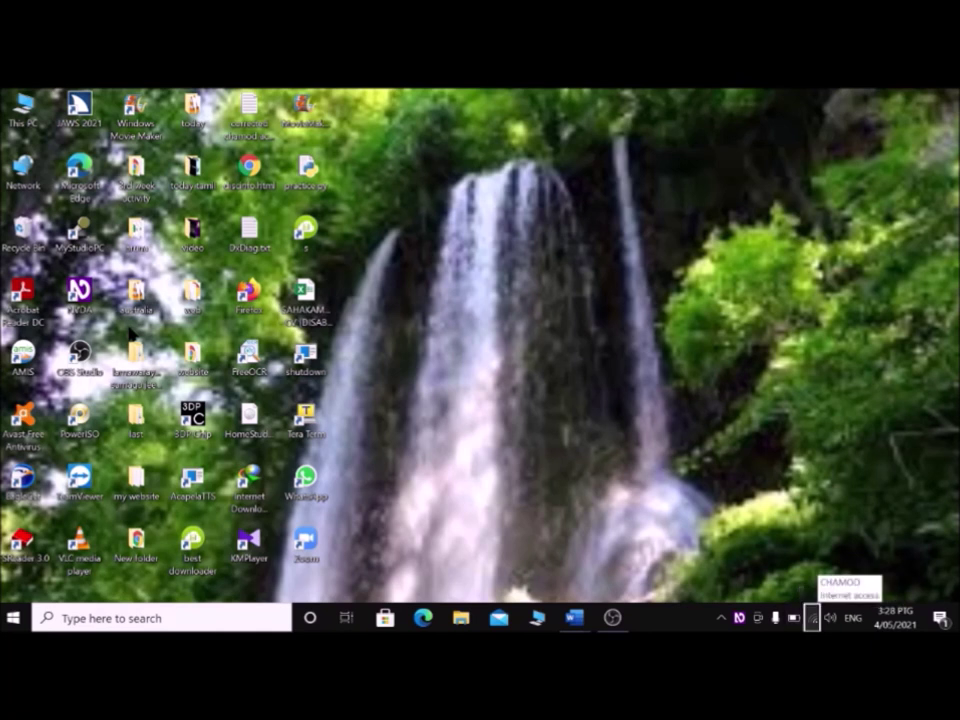
pyautogui.press('Right')
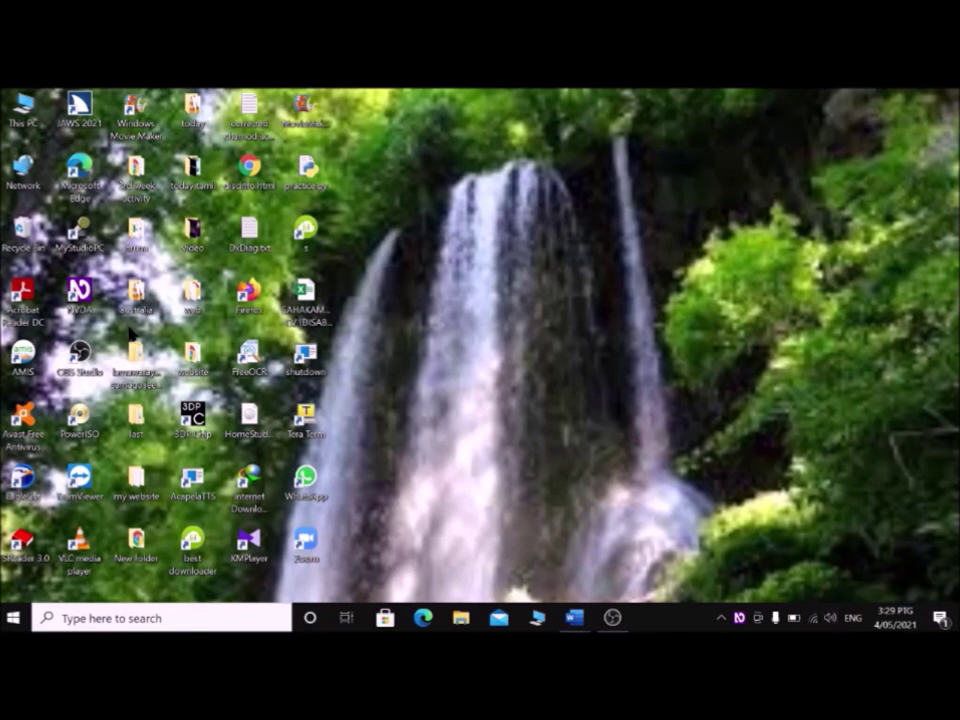
# Open the speaker volume control, lower the volume to 64, take it three levels lower and back up, and close the control
pyautogui.press('Return')
pyautogui.press('Down')
pyautogui.press('Down')
pyautogui.press('Down')
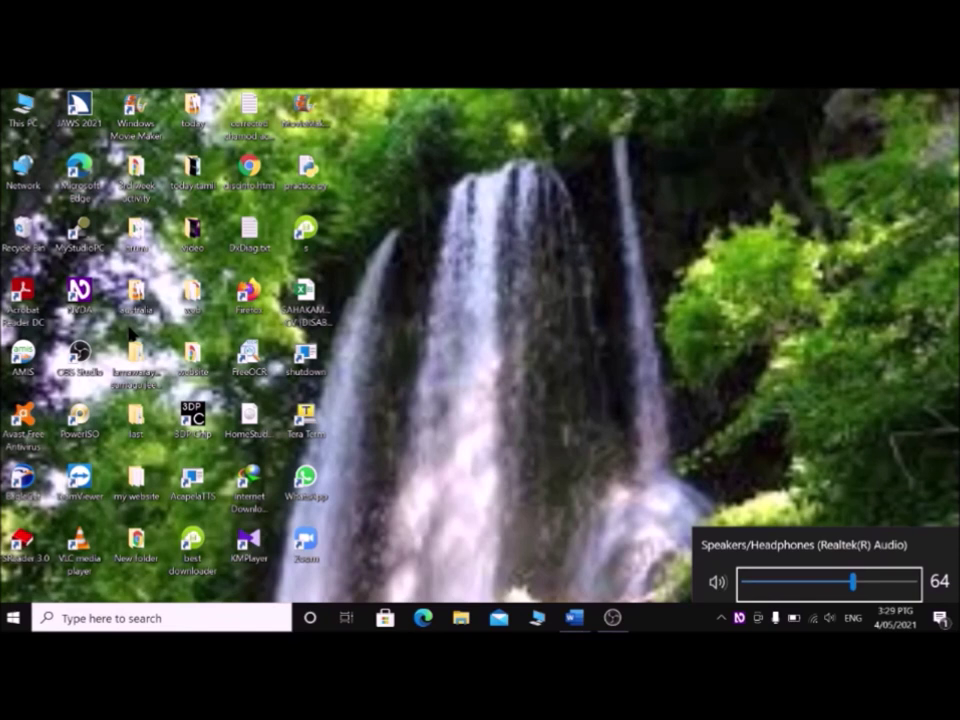
pyautogui.press('Down')
pyautogui.press('Down')
pyautogui.press('Down')
pyautogui.press('Up')
pyautogui.press('Up')
pyautogui.press('Up')
pyautogui.press('Escape')
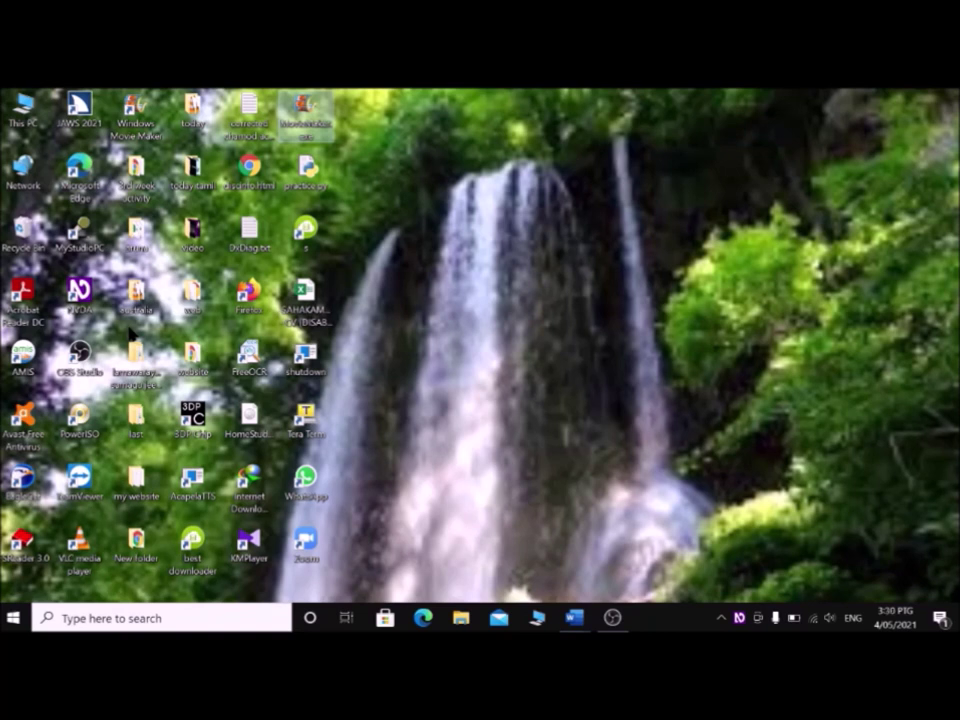
# Run sndvol from the Run dialog to view the Volume Mixer, and close the mixer
pyautogui.press('super+r')
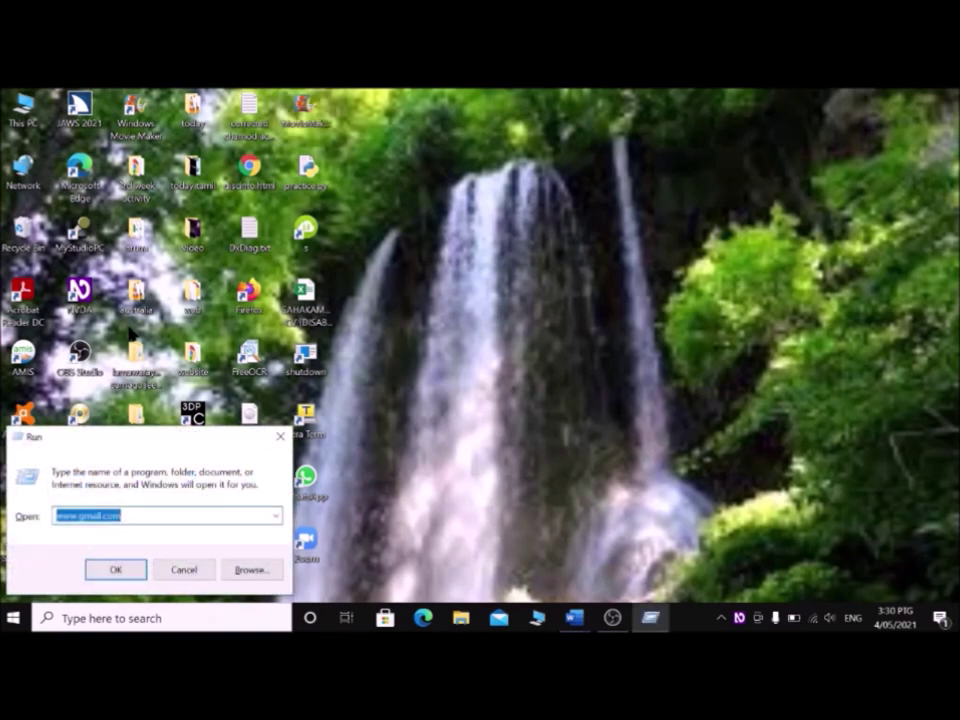
pyautogui.write('s')
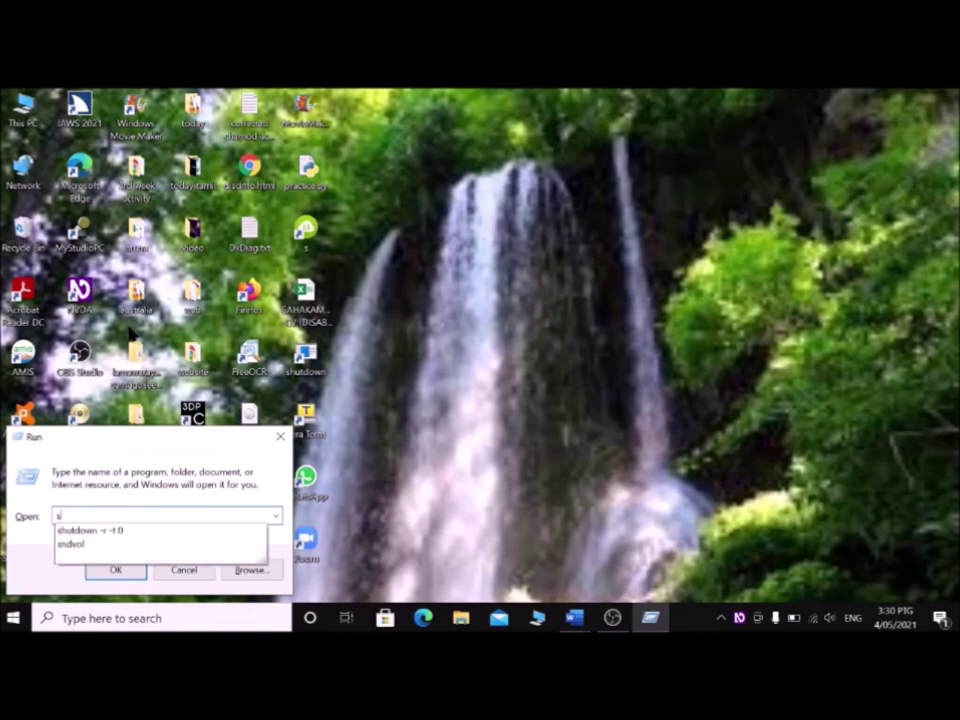
pyautogui.write('n')
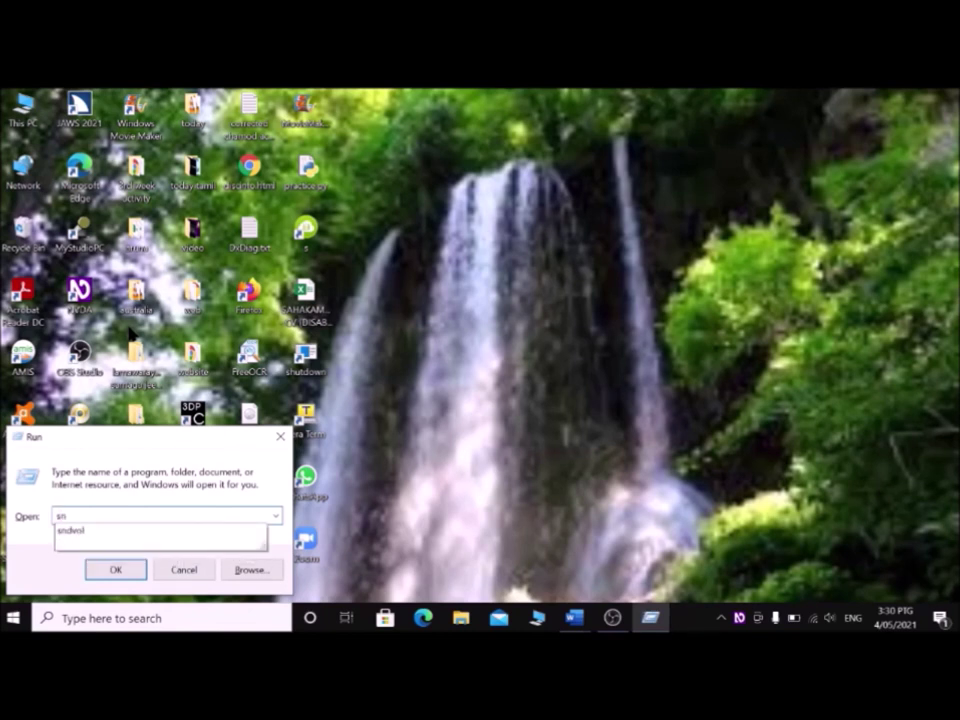
pyautogui.write('dvol')
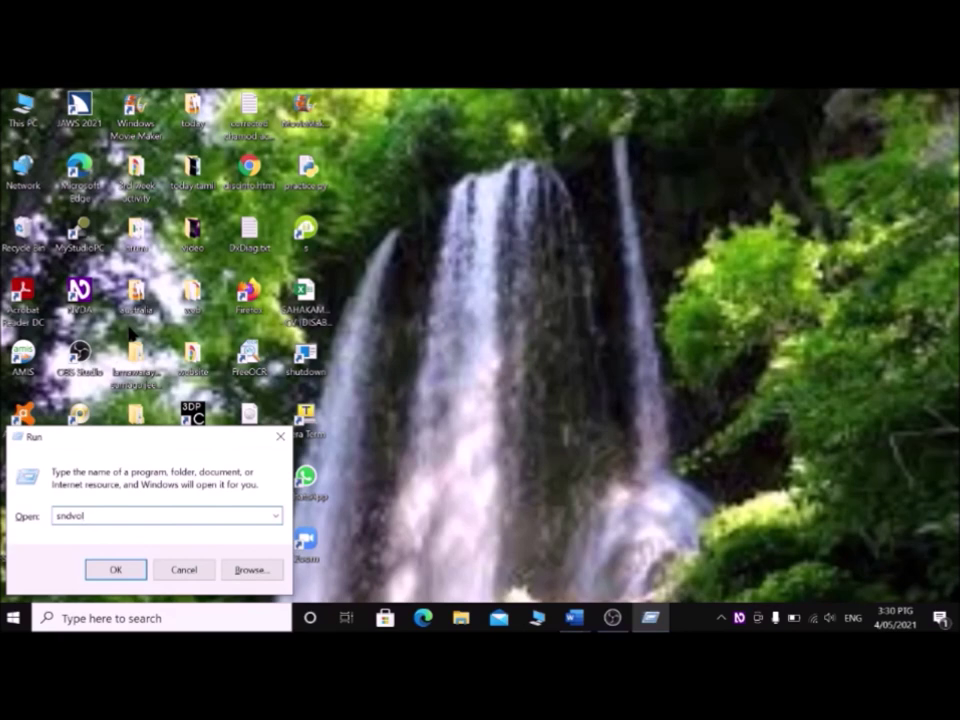
pyautogui.press('Return')
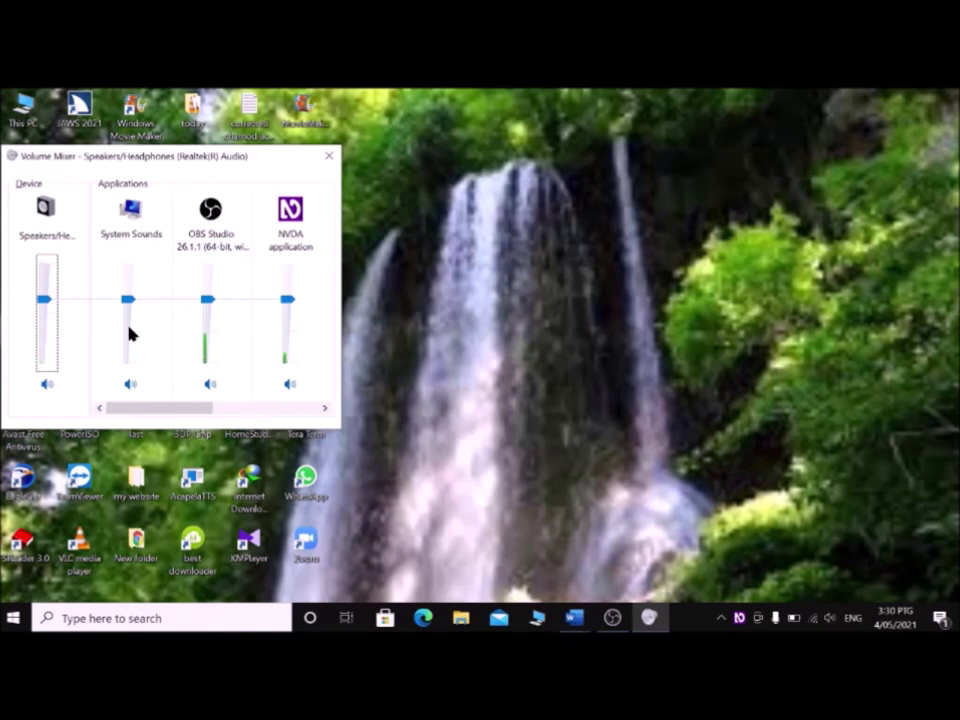
pyautogui.hotkey('alt', 'F4')
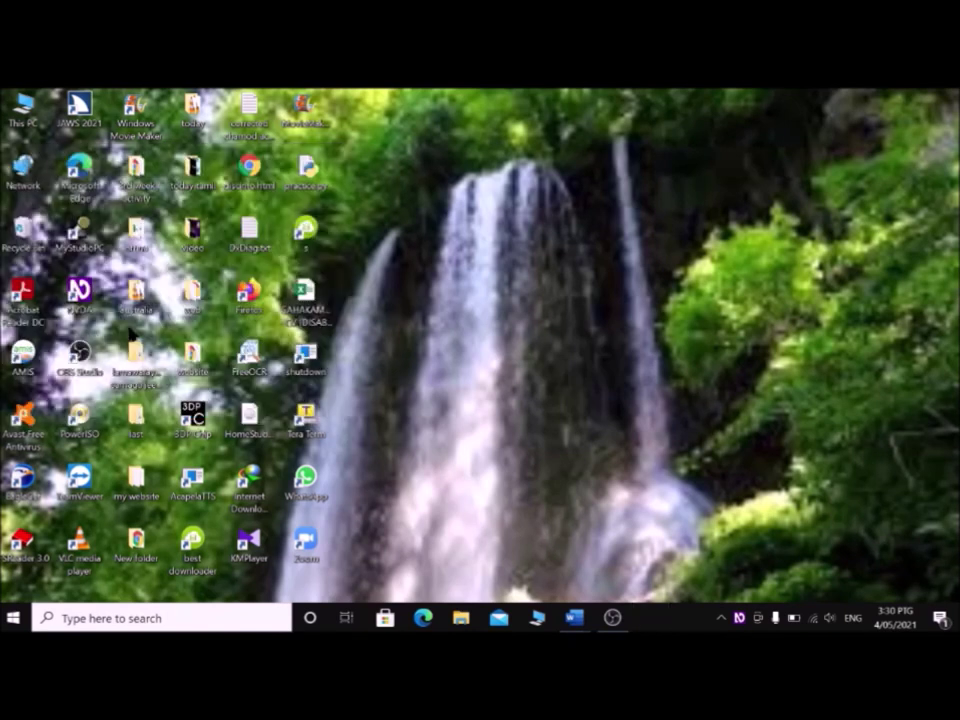